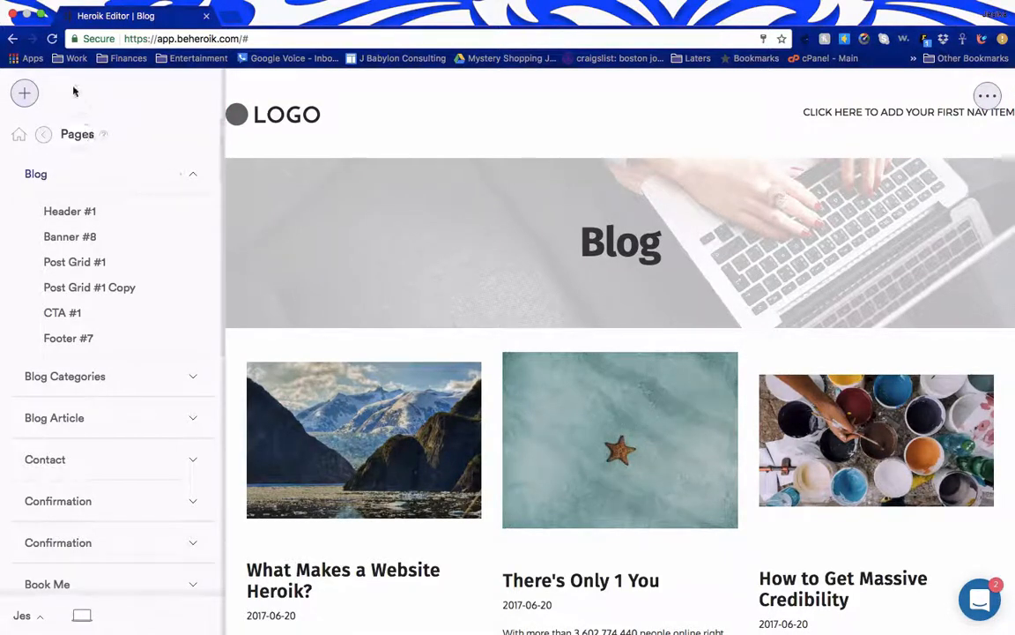
Open the new-page template gallery, browse the Product/Service, Blog/Podcast and Funnel templates, and return to the Home templates.
left_click(24, 94)
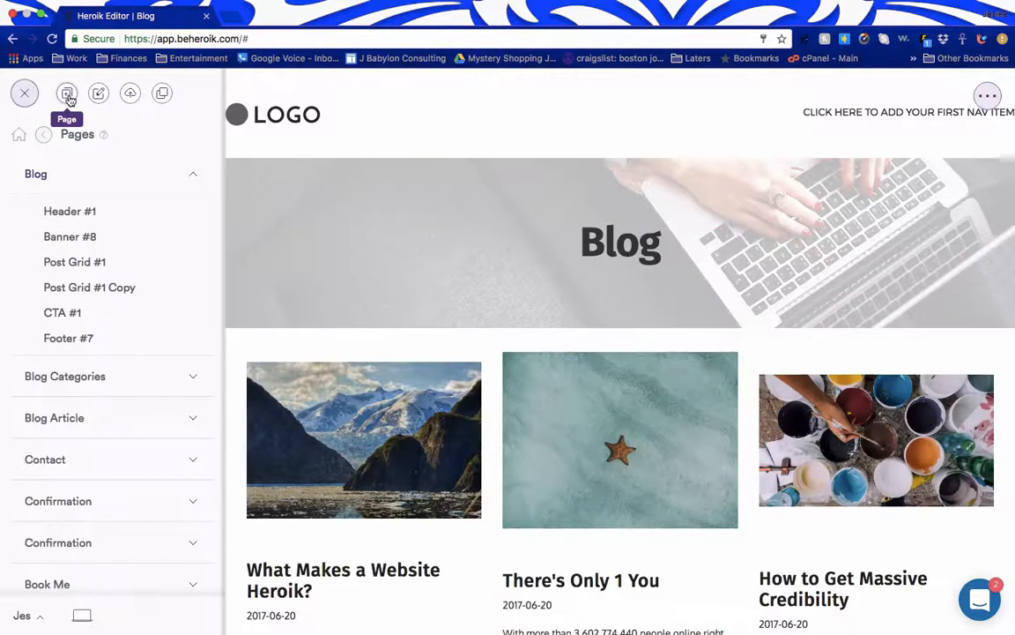
left_click(68, 96)
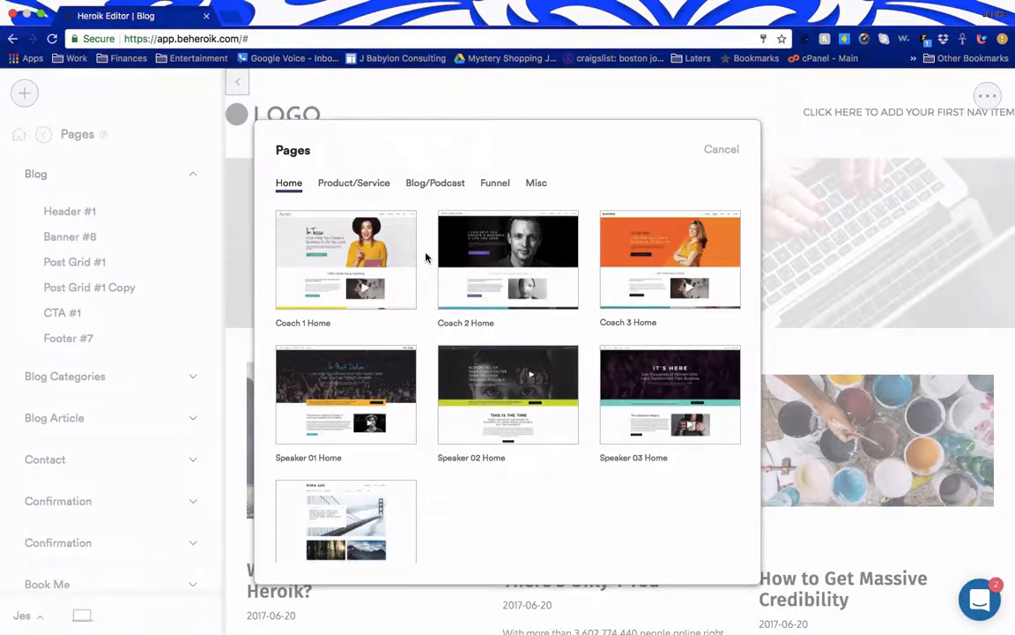
left_click(359, 186)
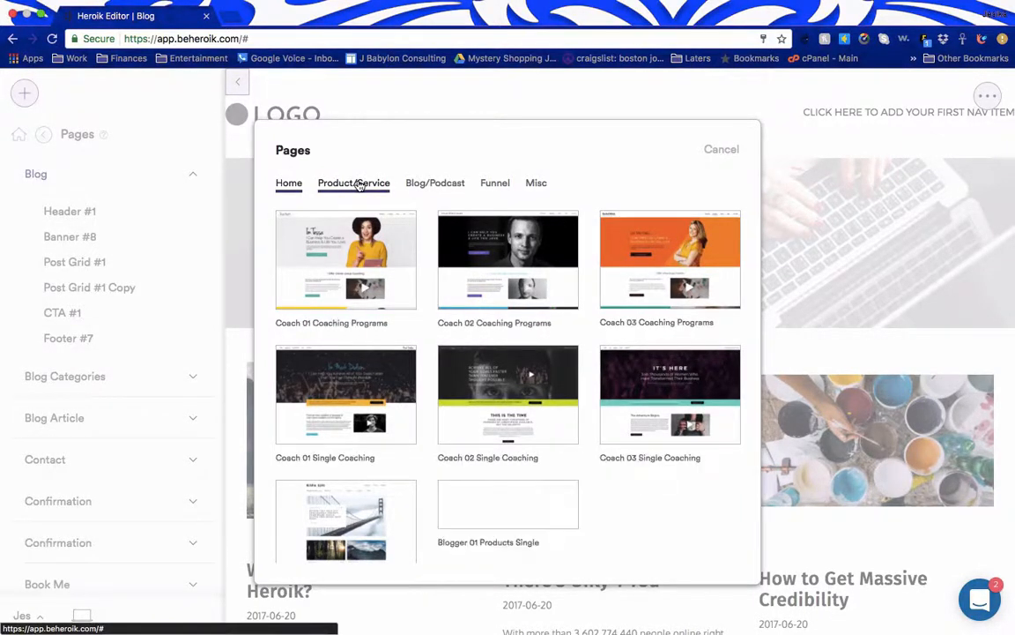
left_click(431, 184)
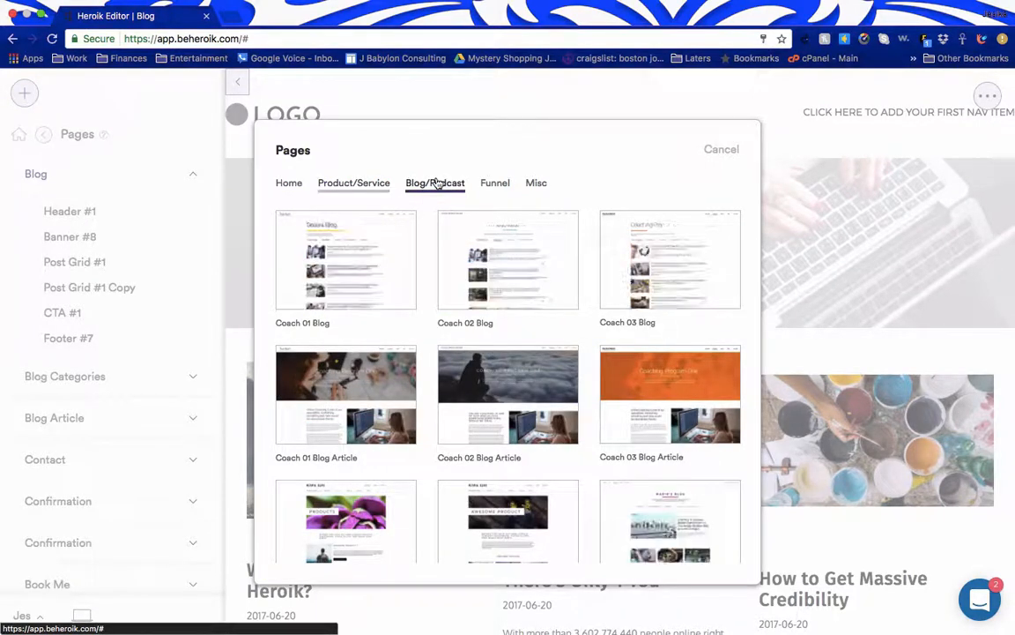
left_click(497, 187)
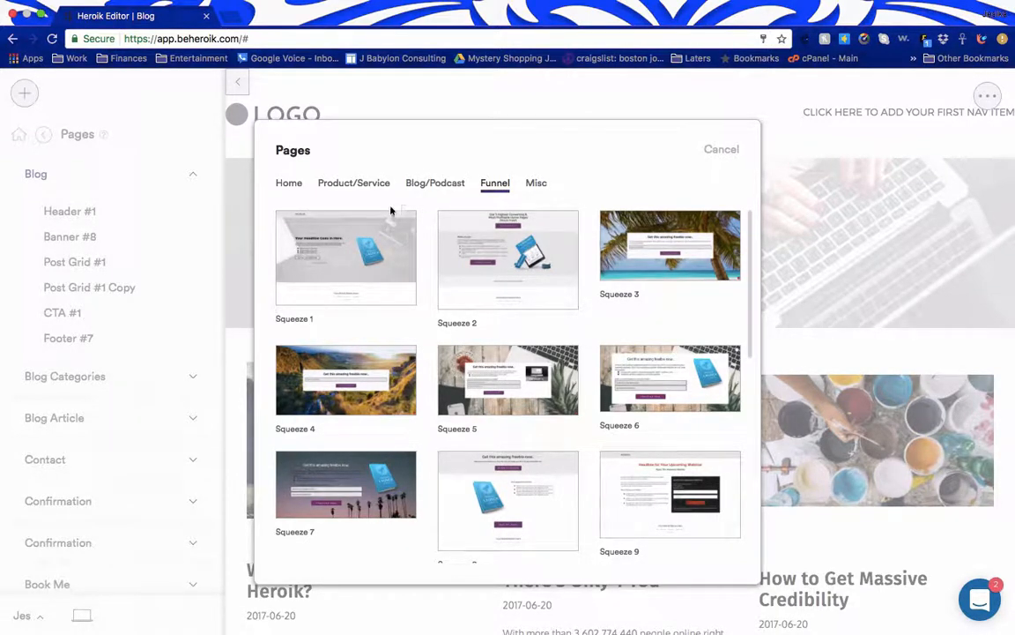
left_click(289, 185)
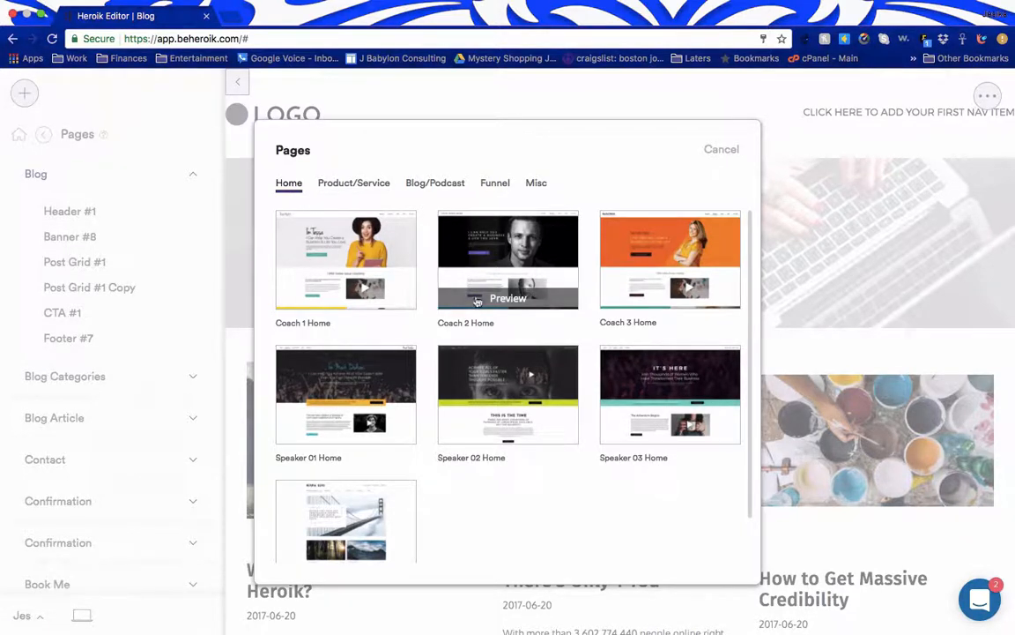
Preview the full Speaker 02 Home template from header to footer and close the preview.
left_click(508, 433)
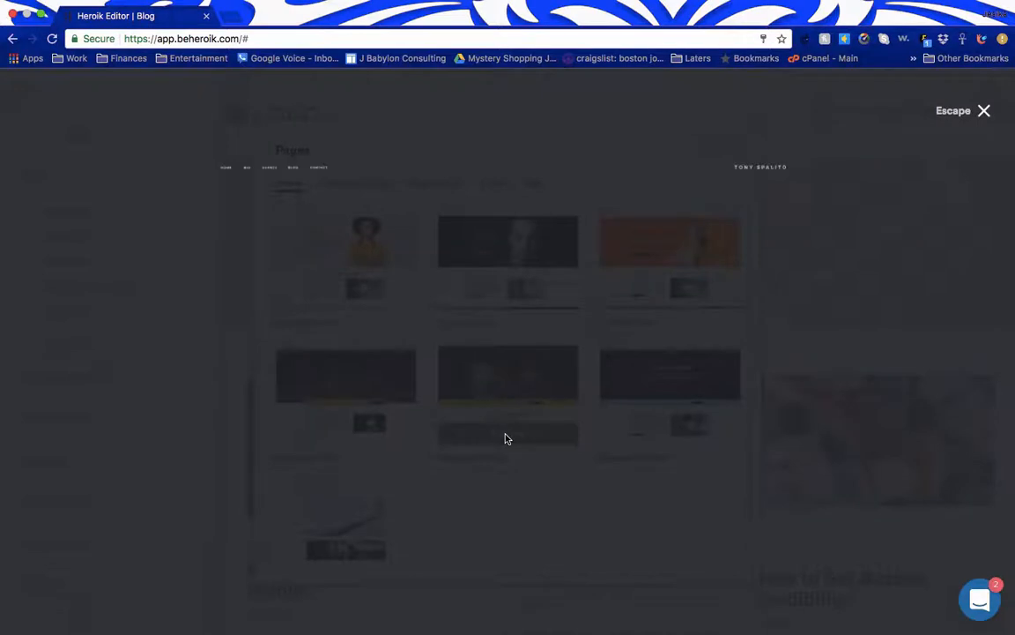
scroll(506, 438, "down", 5)
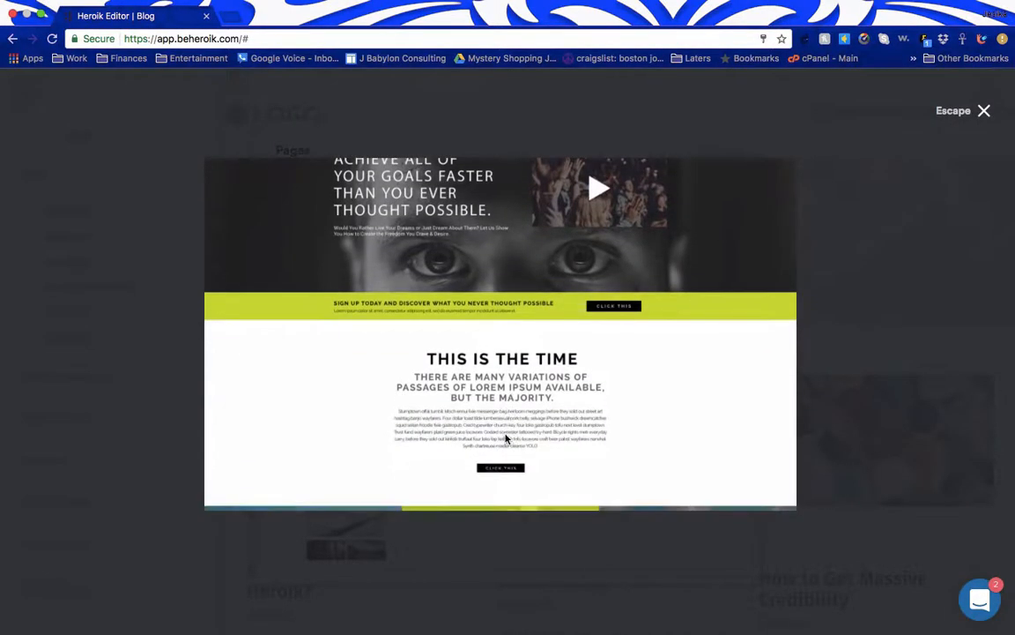
scroll(506, 438, "down", 5)
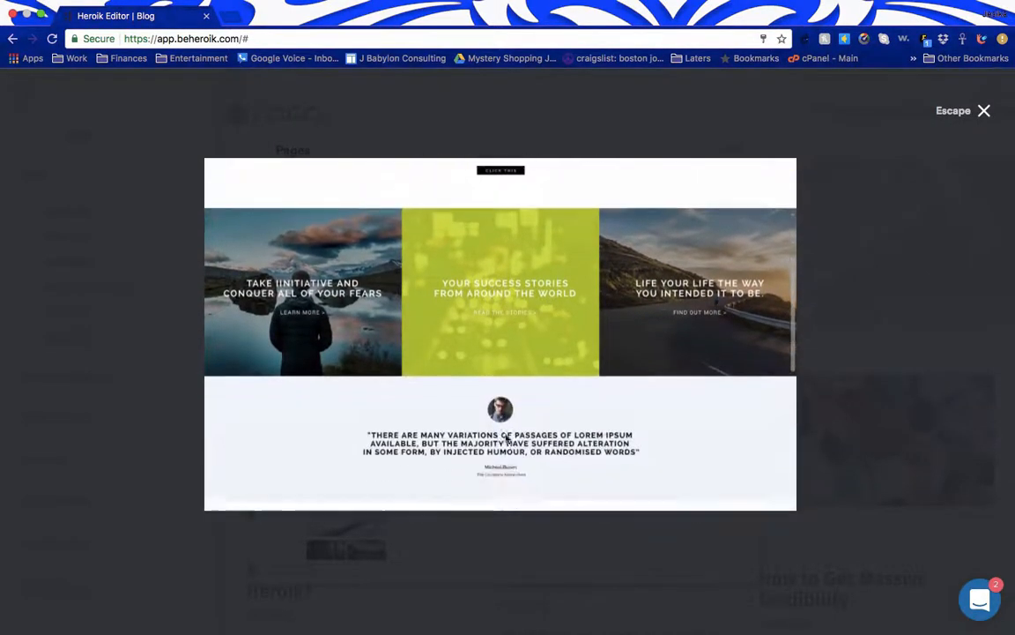
scroll(507, 438, "down", 4)
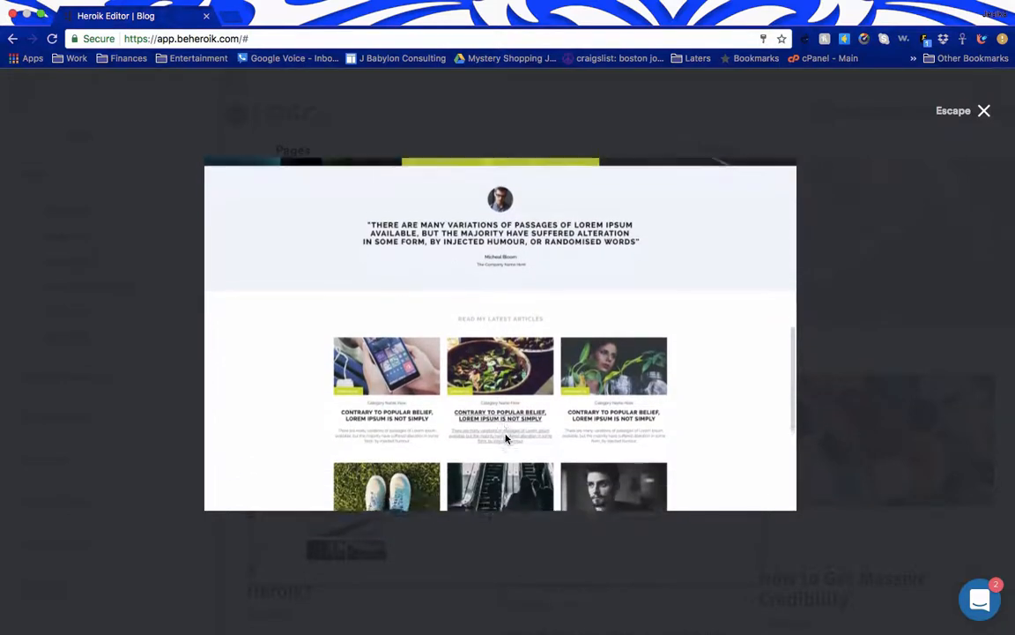
scroll(506, 438, "down", 3)
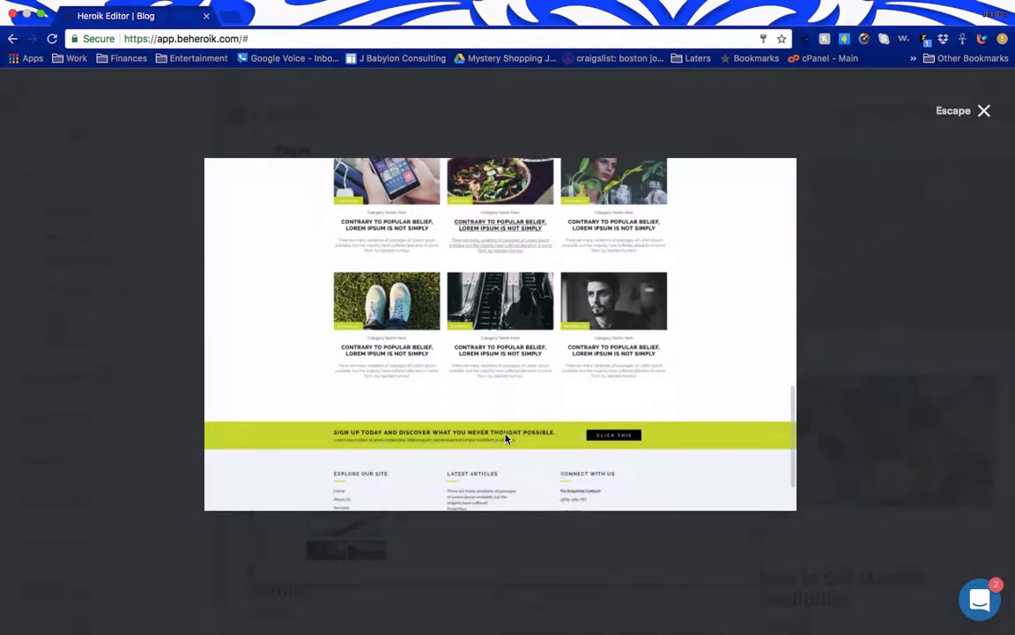
scroll(506, 438, "down", 2)
scroll(506, 438, "up", 5)
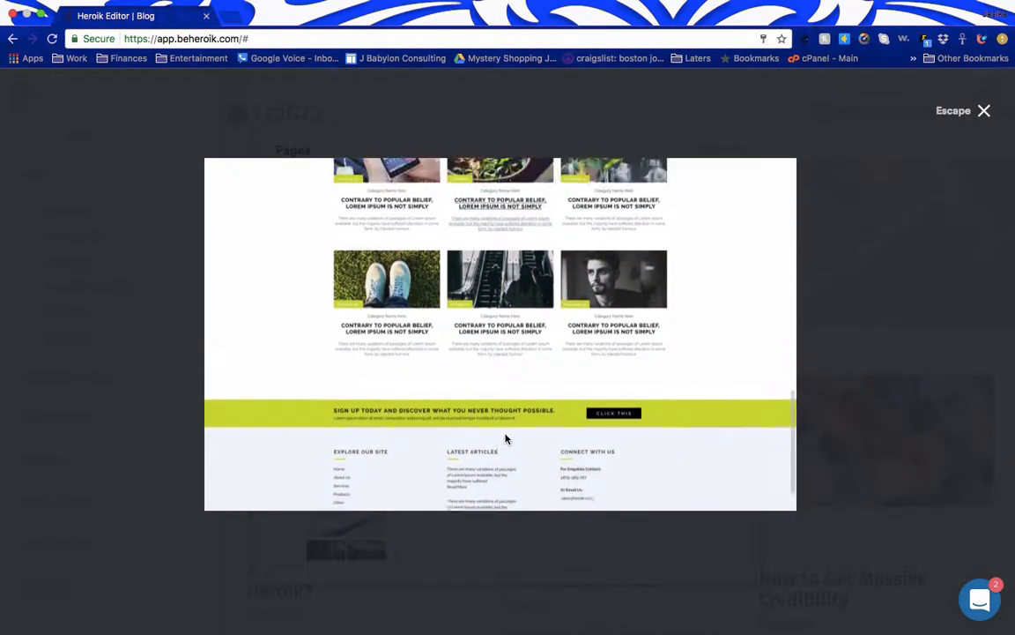
scroll(506, 438, "up", 6)
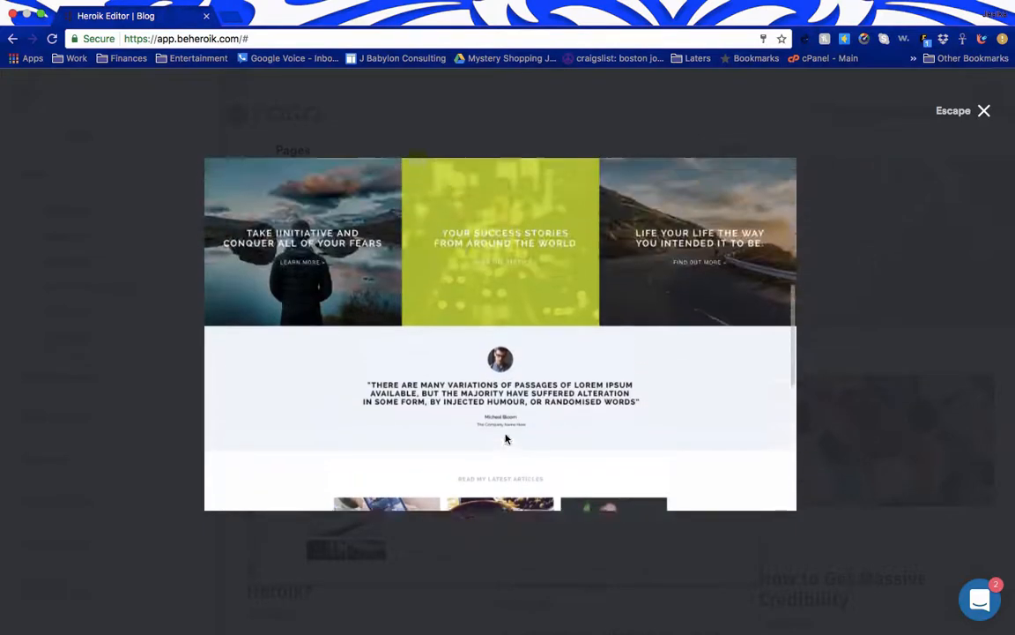
scroll(506, 438, "up", 5)
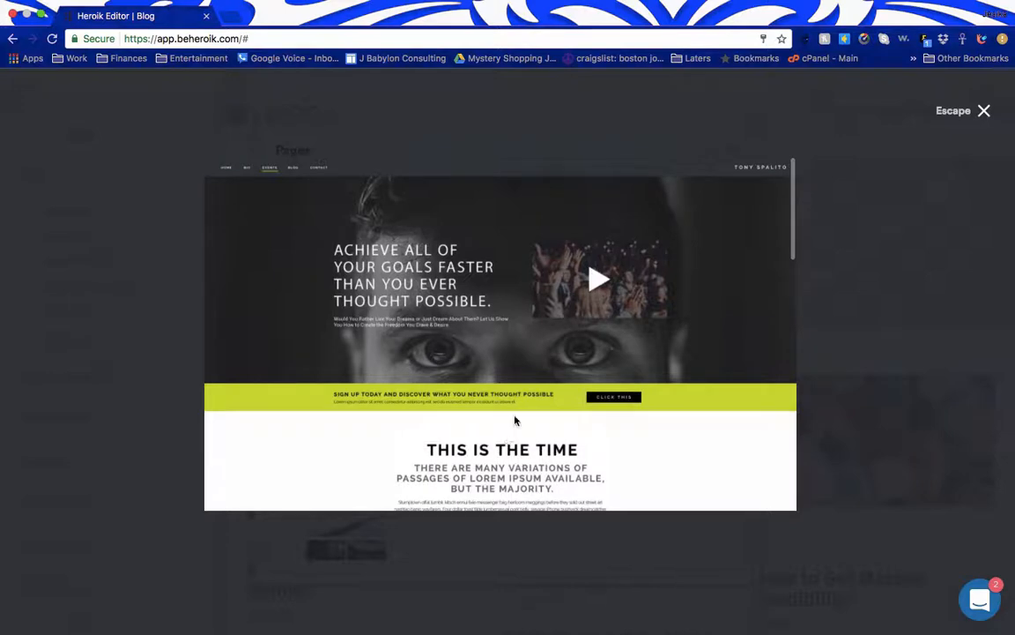
left_click(953, 113)
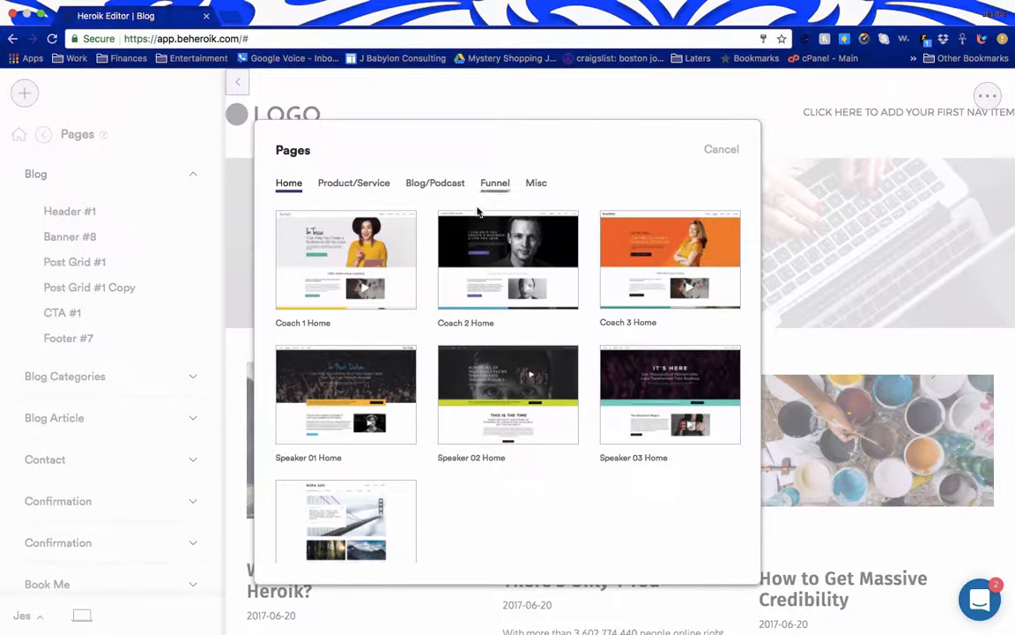
Add a new page to the site from the Coach 3 Home template.
mouse_move(684, 248)
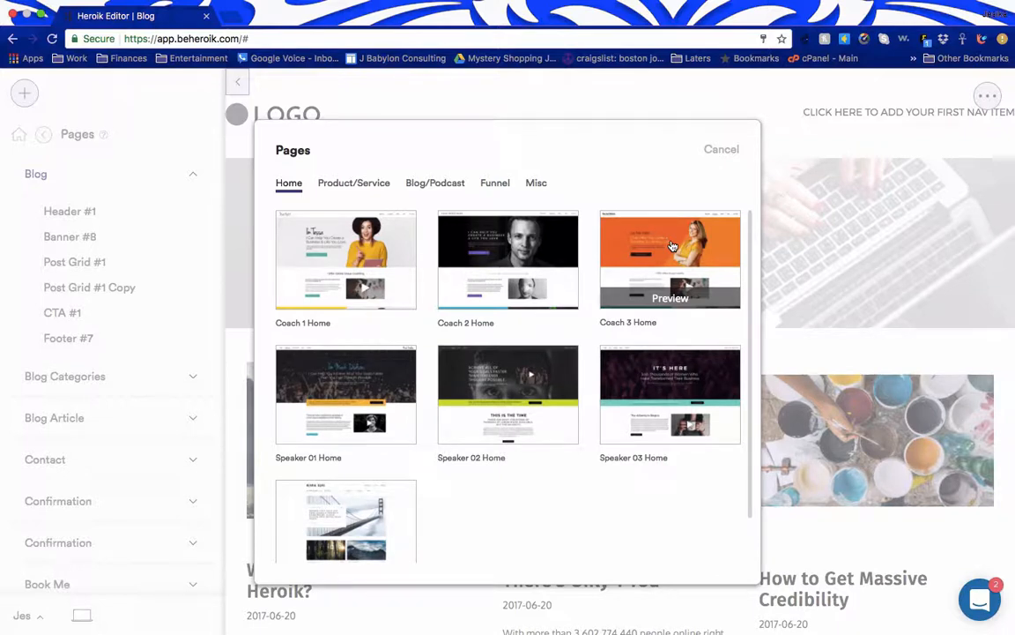
left_click(672, 246)
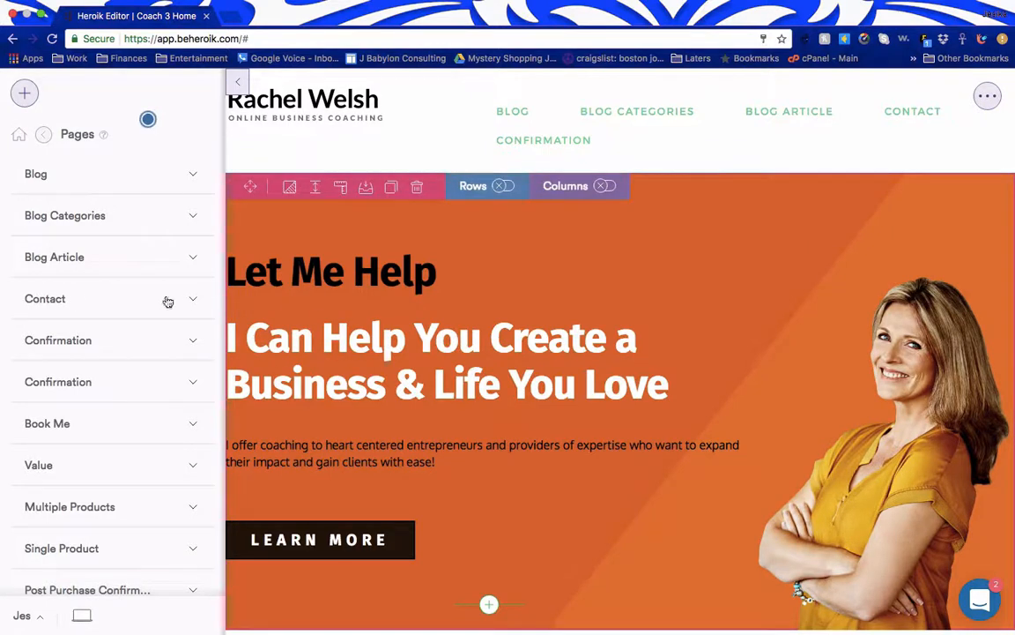
Rename the newly added Coach 3 Home page at the end of the page list as Home Page Practice 4.
scroll(92, 305, "down", 3)
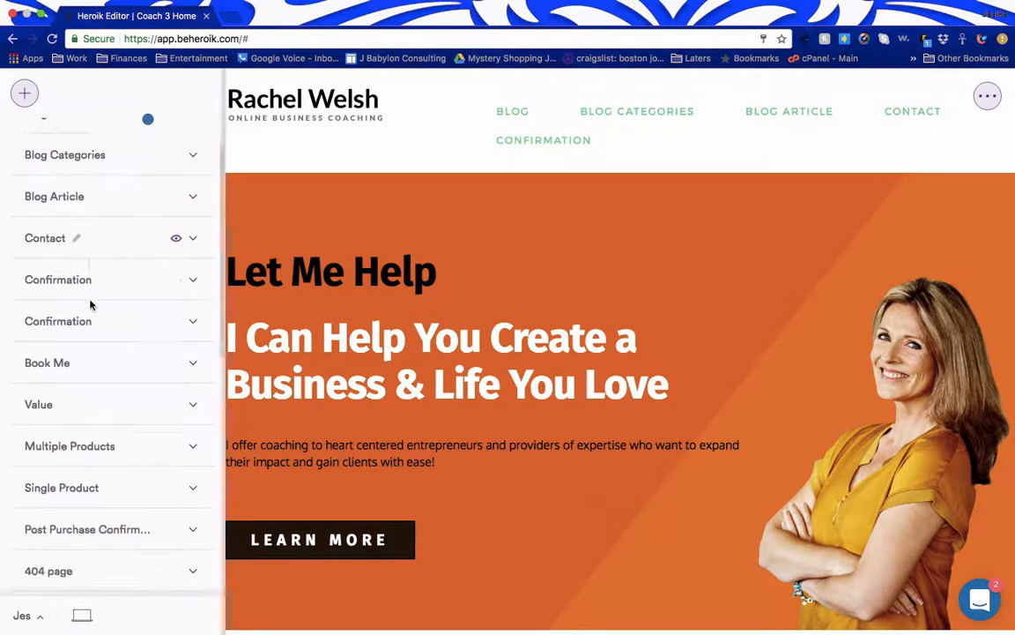
scroll(90, 304, "down", 8)
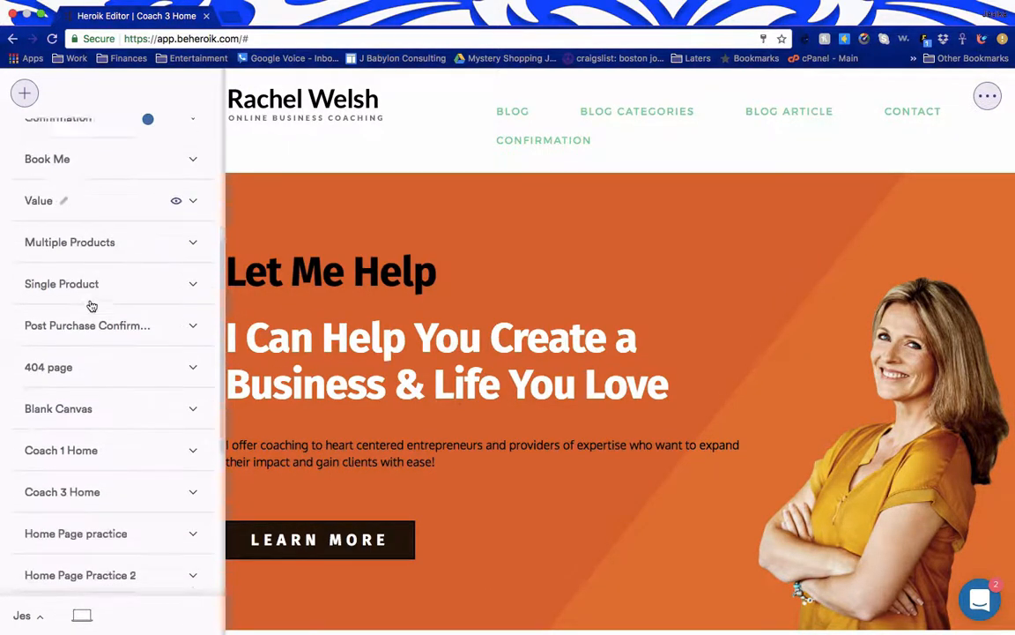
scroll(91, 306, "down", 2)
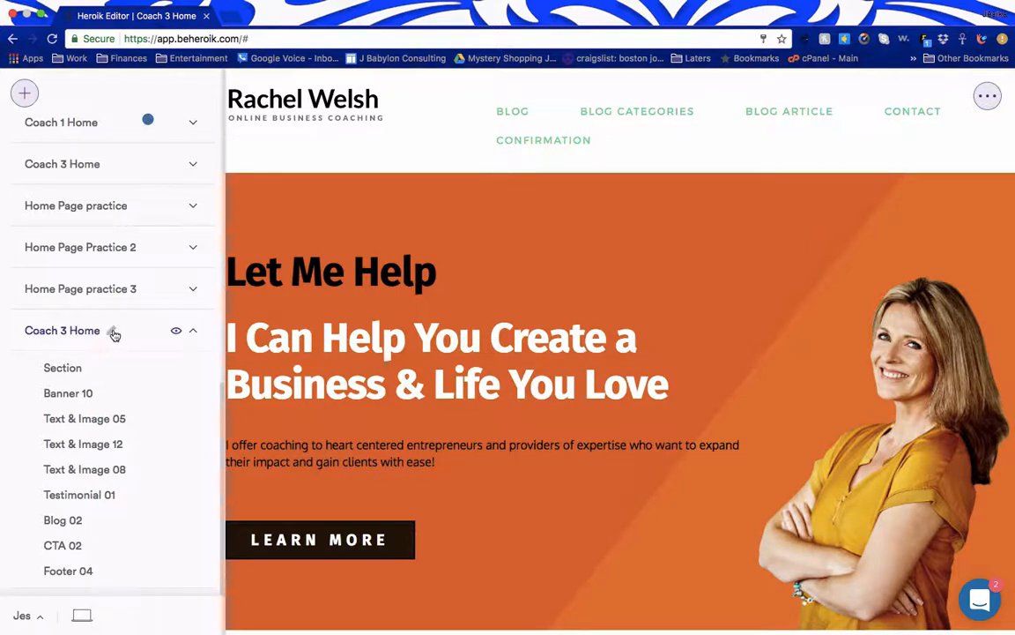
left_click(113, 332)
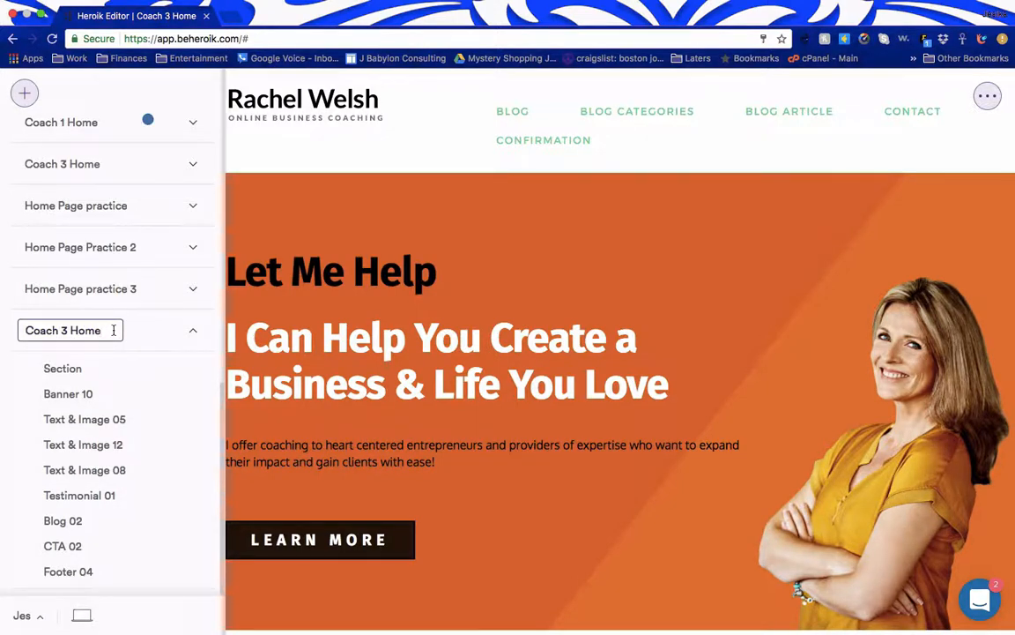
key("BackSpace")
key("BackSpace")
key("BackSpace")
key("BackSpace")
key("BackSpace")
key("BackSpace")
key("BackSpace")
key("BackSpace")
key("BackSpace")
type("Hom")
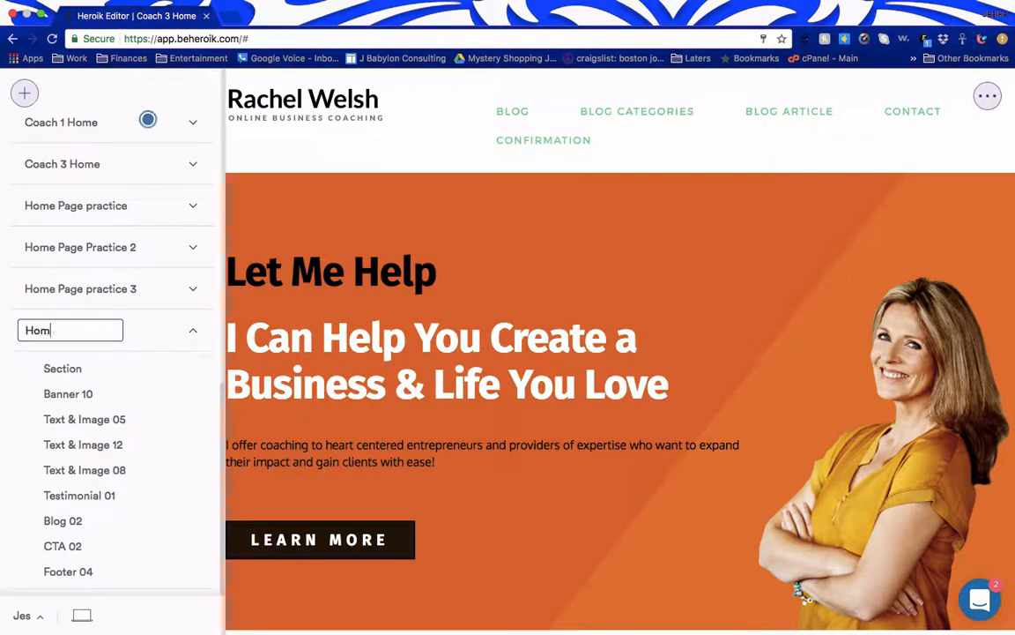
type("e Page Practice")
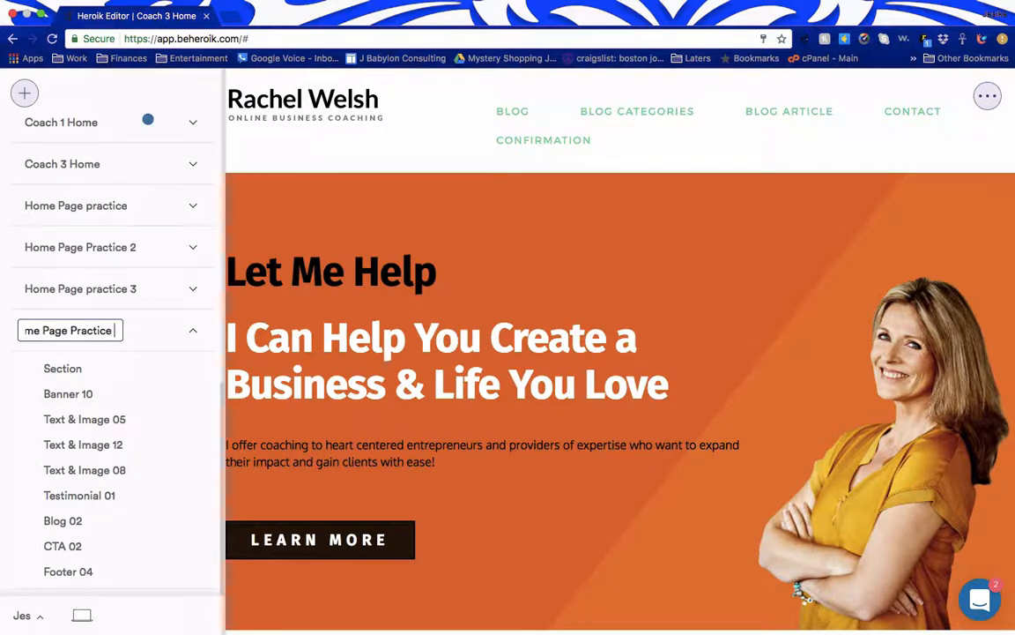
type(" 4")
key("Return")
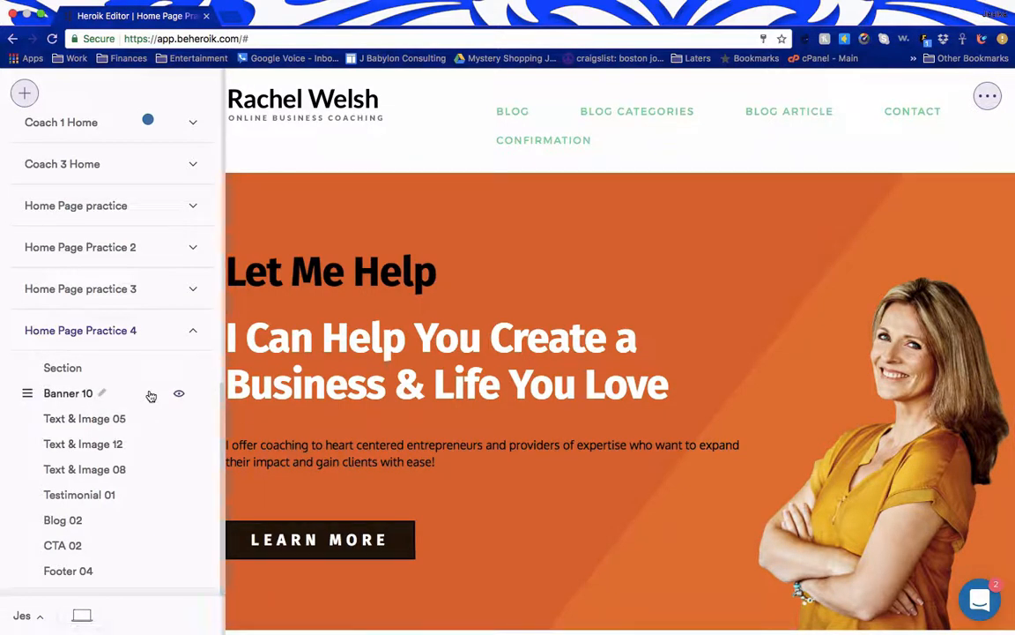
Open the Home Page practice page and delete it from the site, confirming the deletion.
scroll(151, 396, "up", 1)
scroll(151, 396, "up", 2)
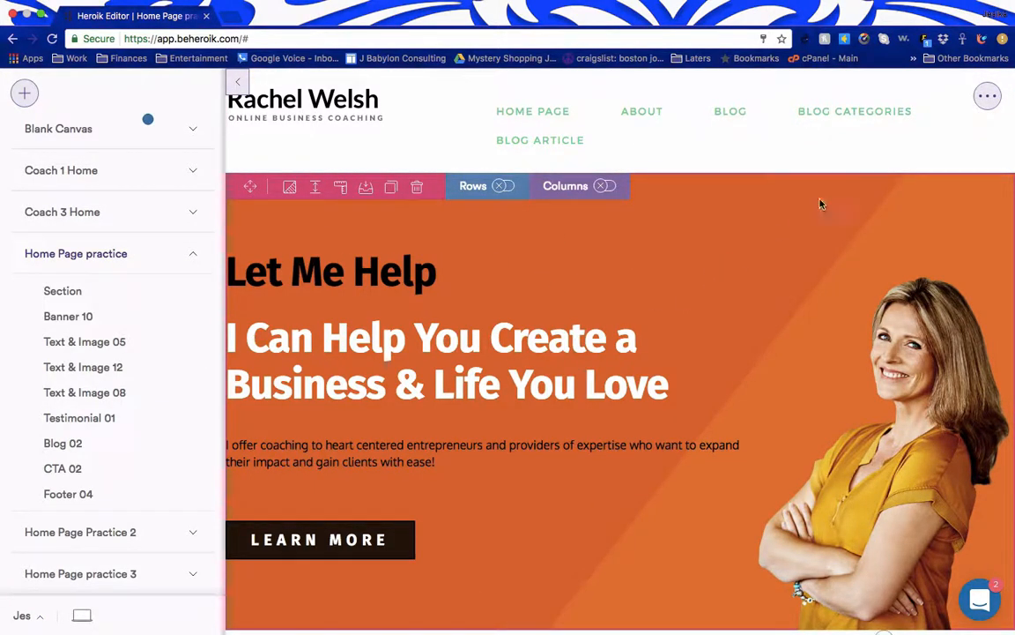
left_click(978, 101)
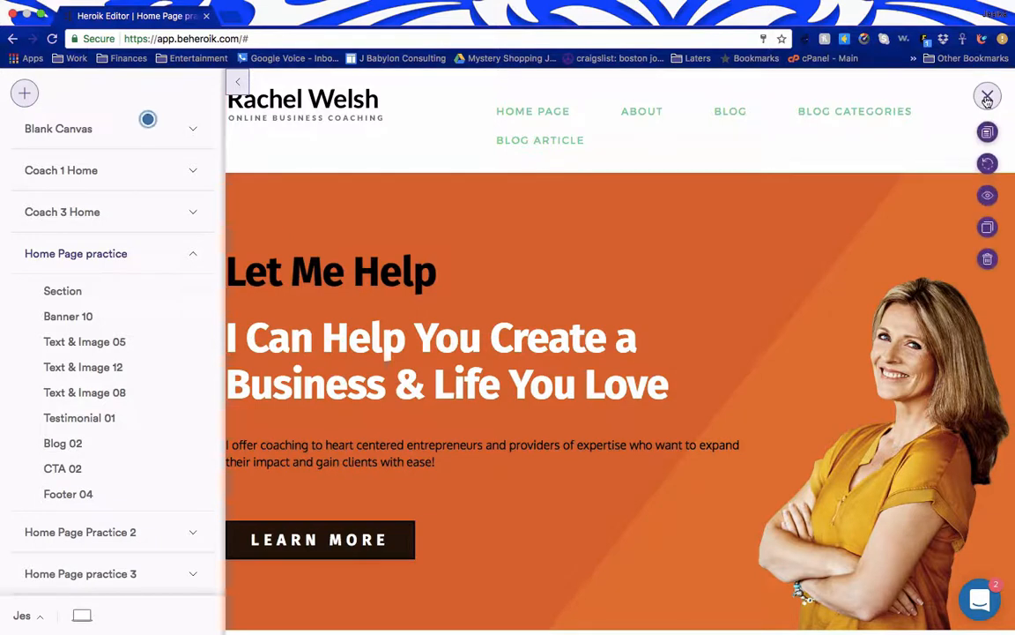
left_click(988, 260)
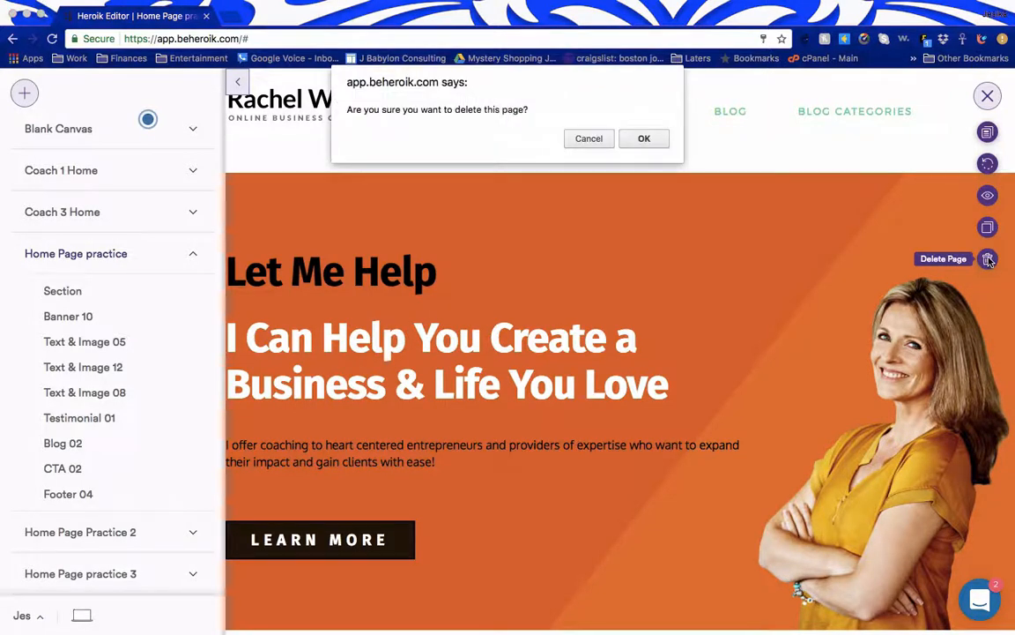
left_click(644, 139)
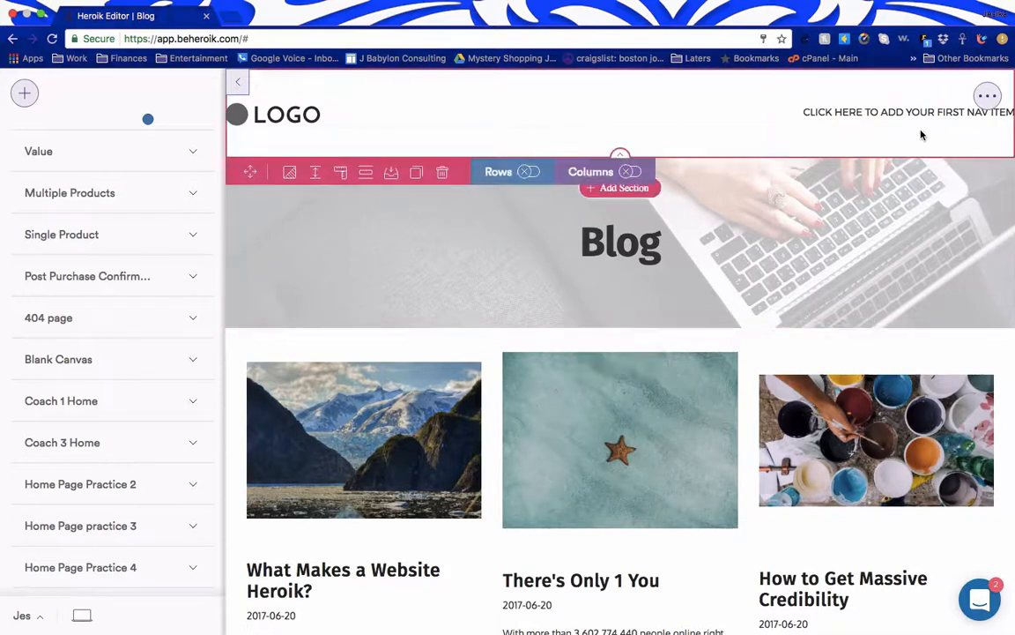
Restore the deleted Home Page practice page from the trash in the edit history.
left_click(987, 96)
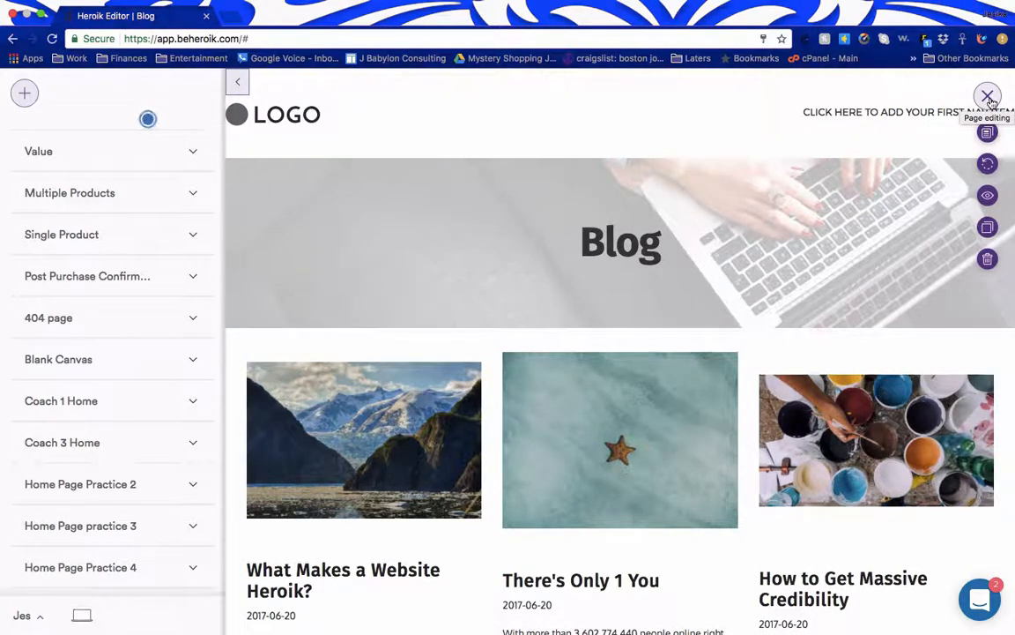
left_click(988, 165)
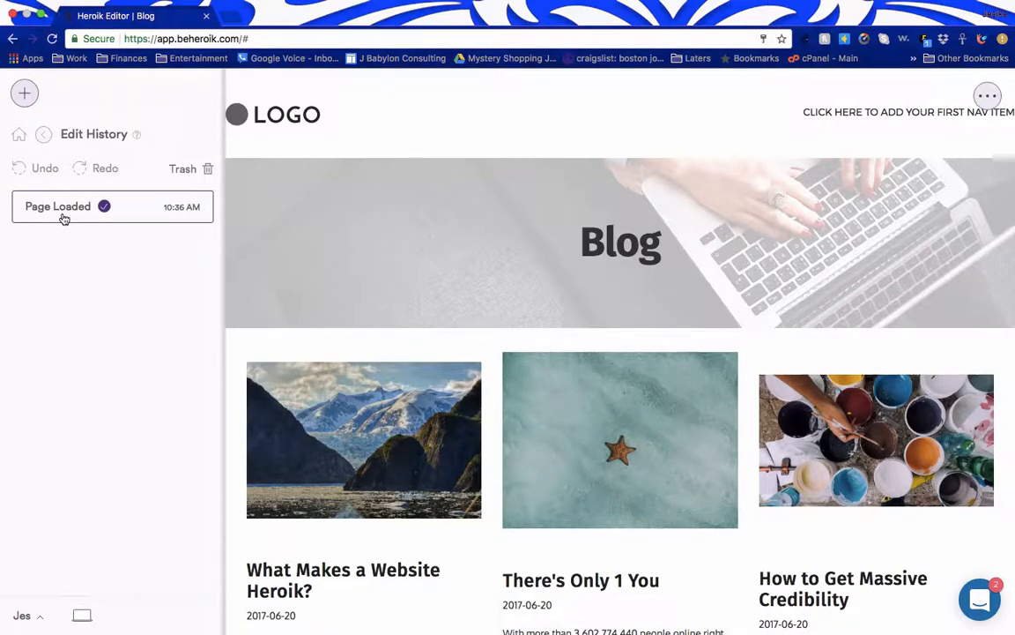
left_click(190, 172)
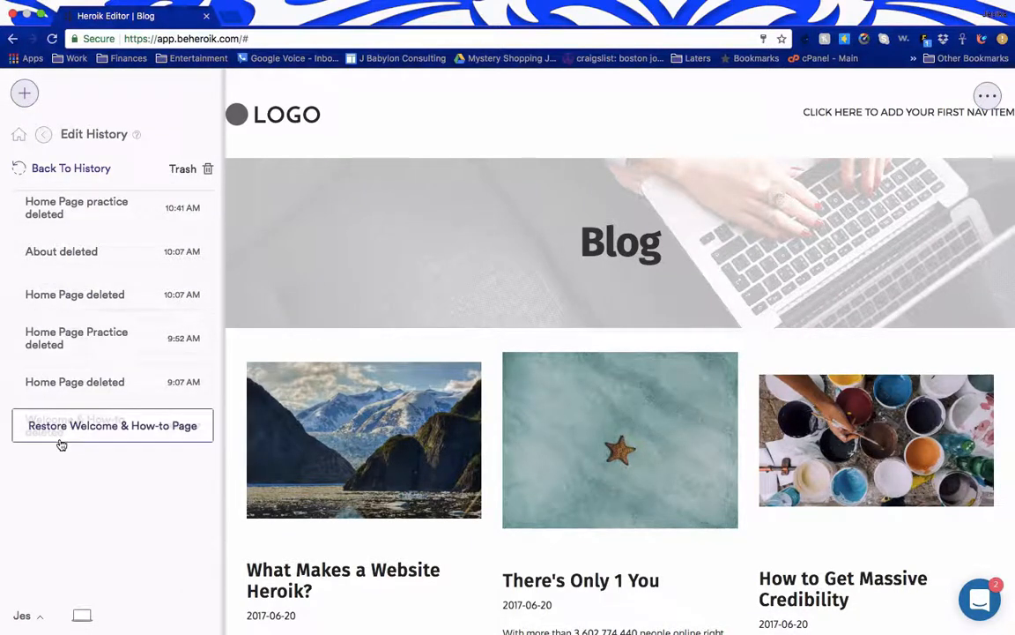
left_click(97, 215)
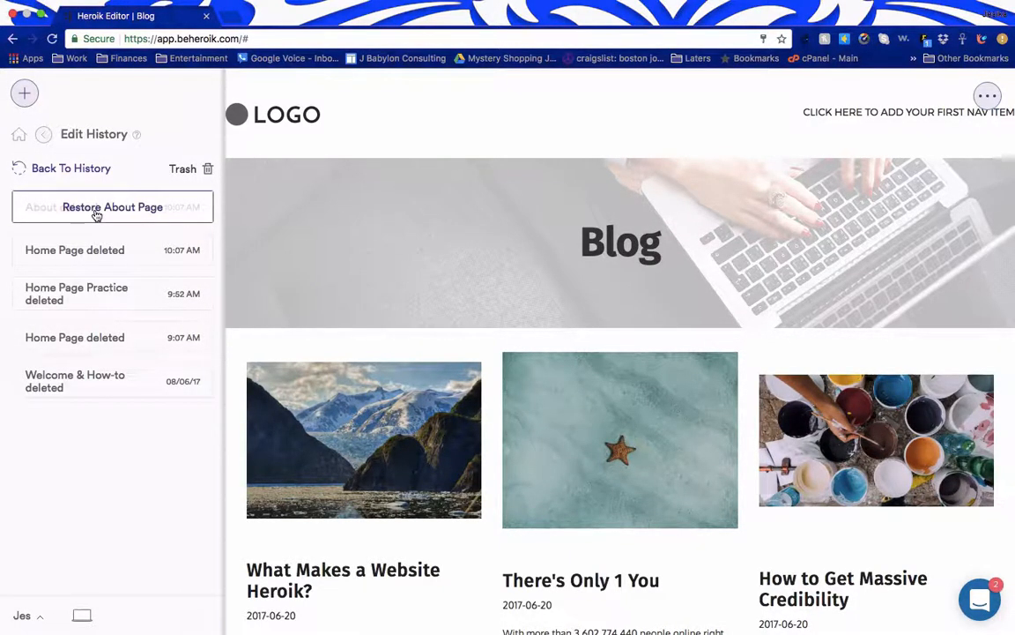
Return to the site's page list and check it for the restored Home Page practice page.
left_click(19, 138)
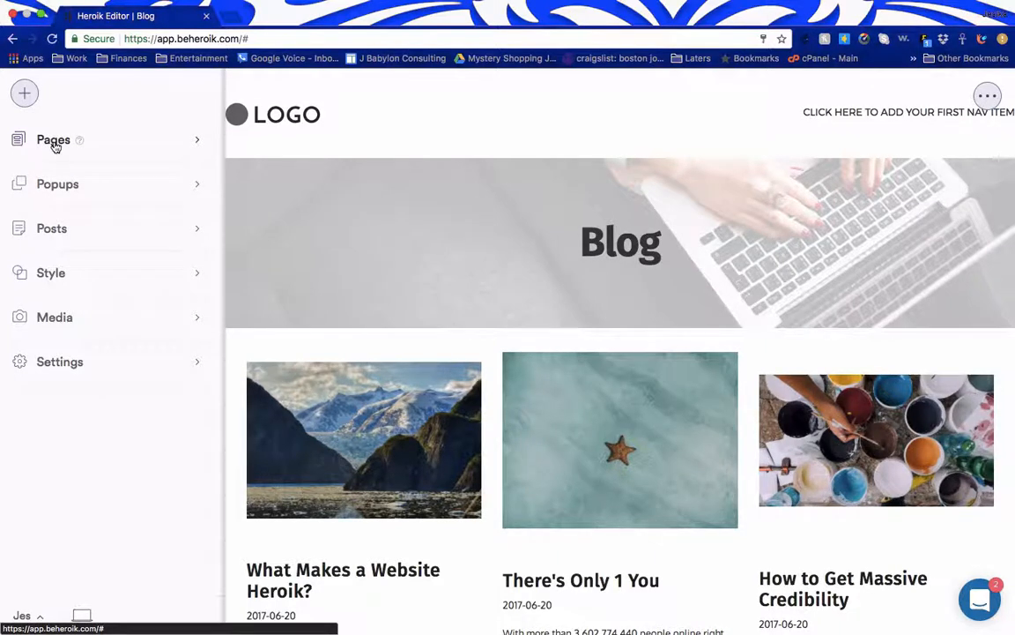
left_click(53, 142)
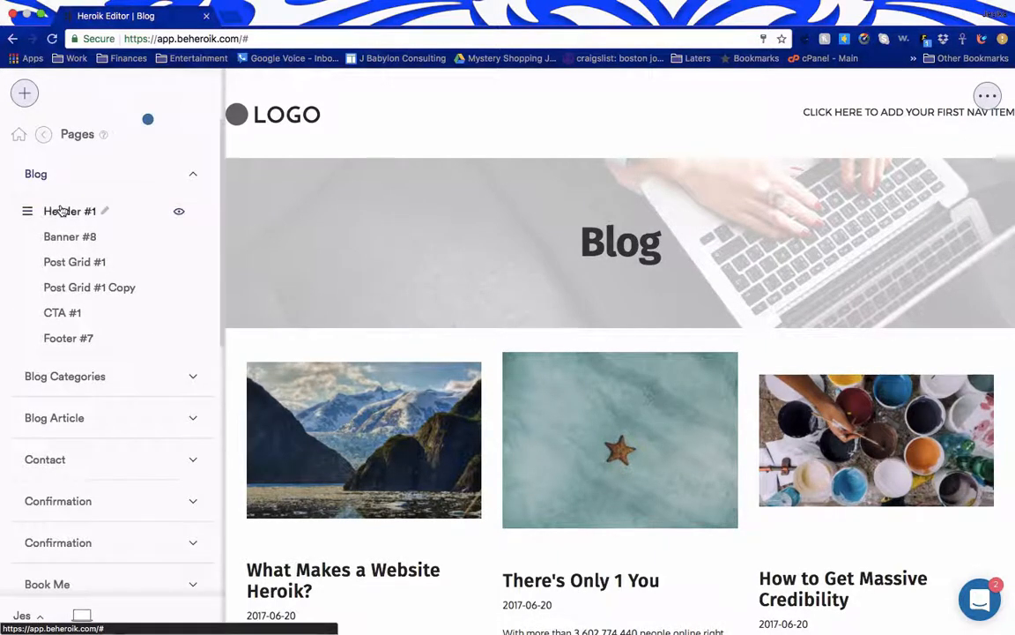
scroll(75, 226, "down", 5)
scroll(76, 227, "down", 5)
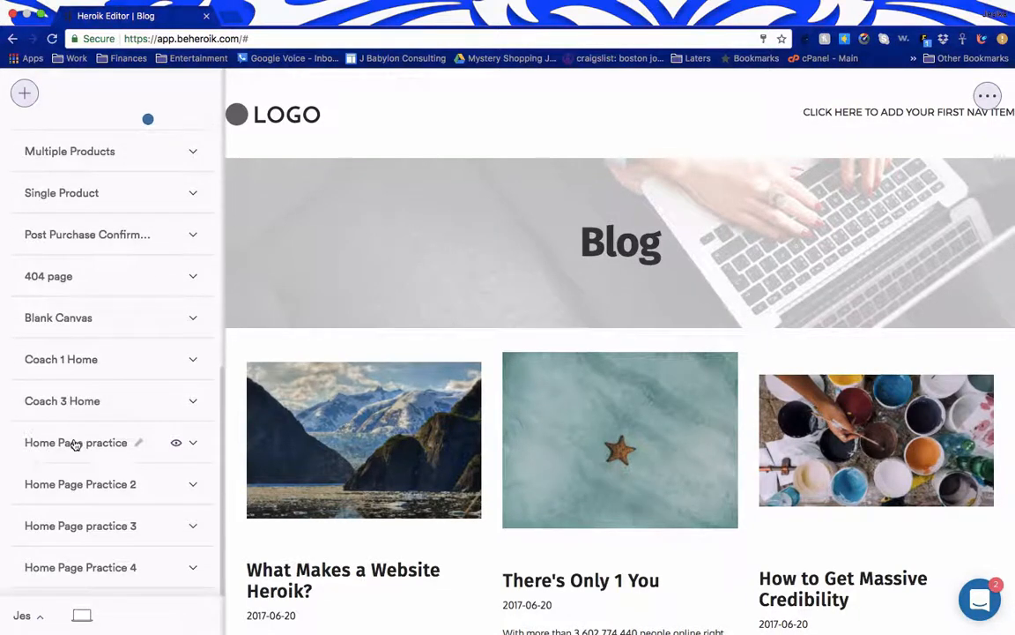
Open the Home Page practice page and unpublish it so it is hidden from the site, dismissing the notice.
left_click(74, 443)
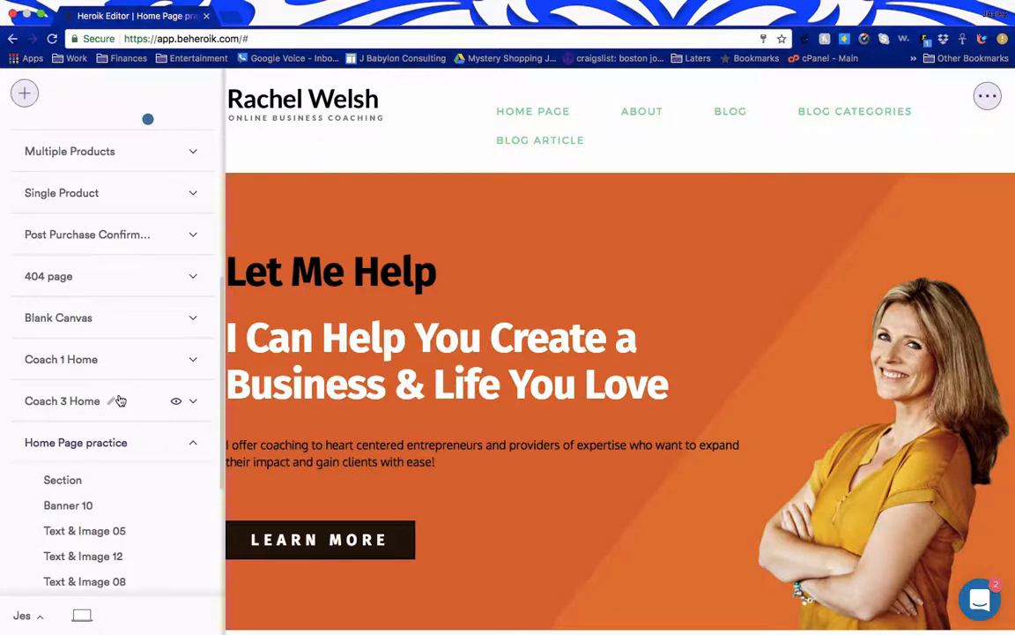
left_click(88, 447)
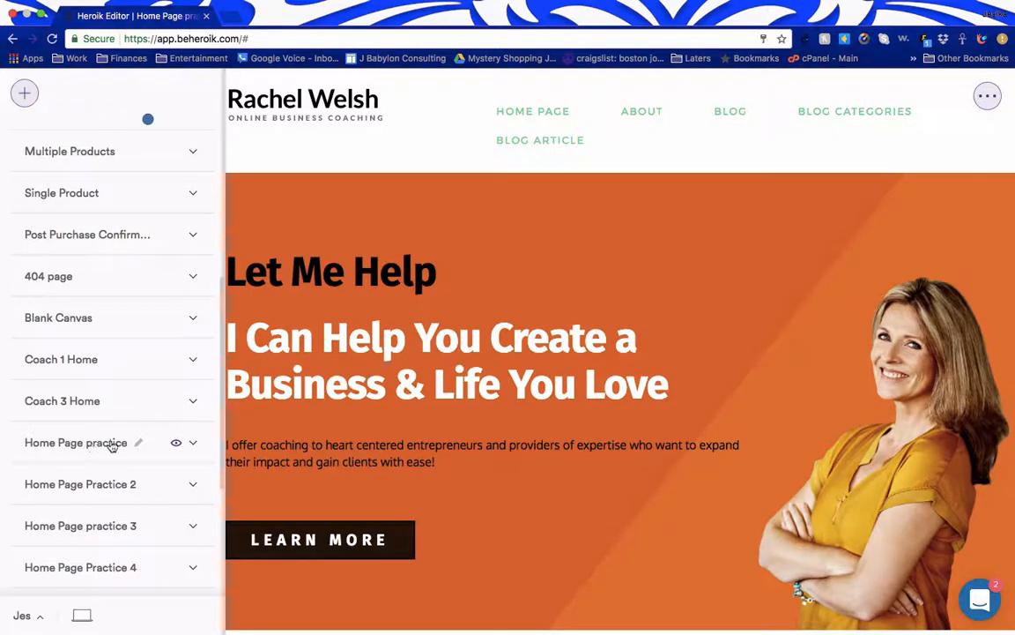
left_click(177, 446)
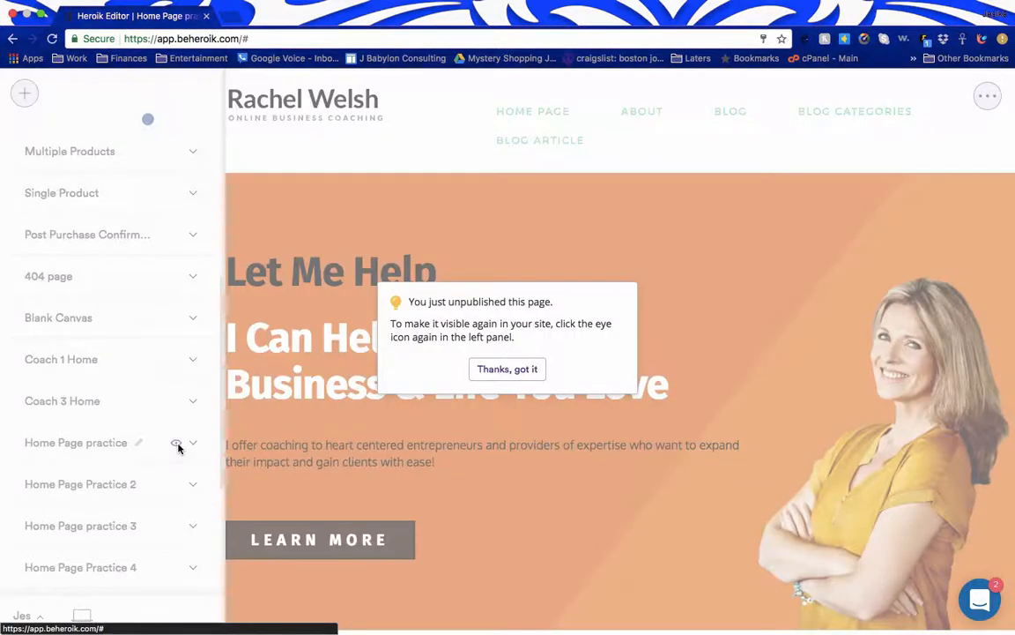
left_click(508, 369)
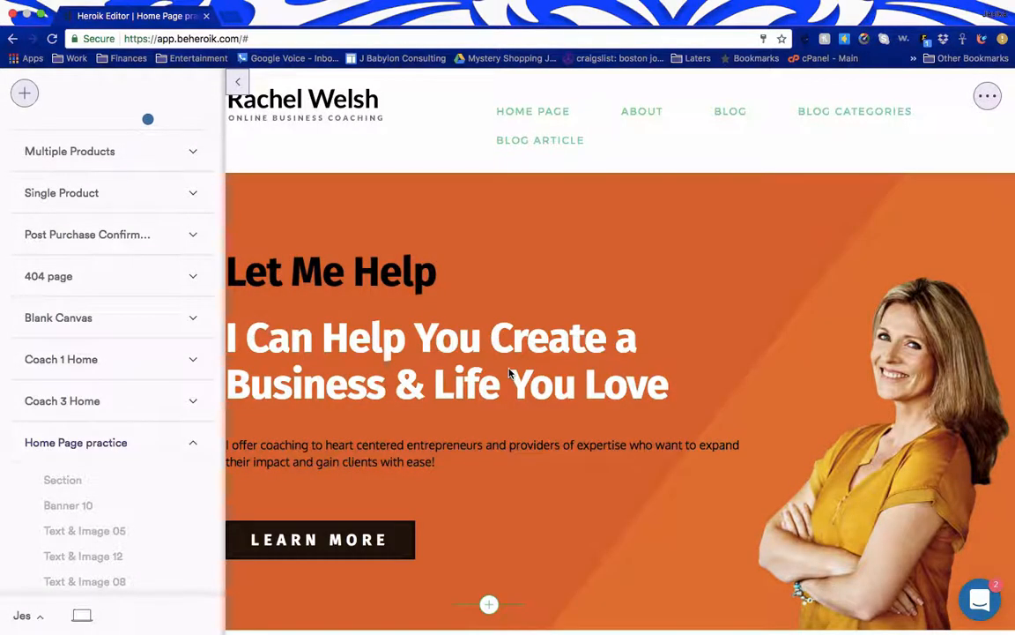
Publish the Home Page practice page again so it is visible on the site.
mouse_move(358, 340)
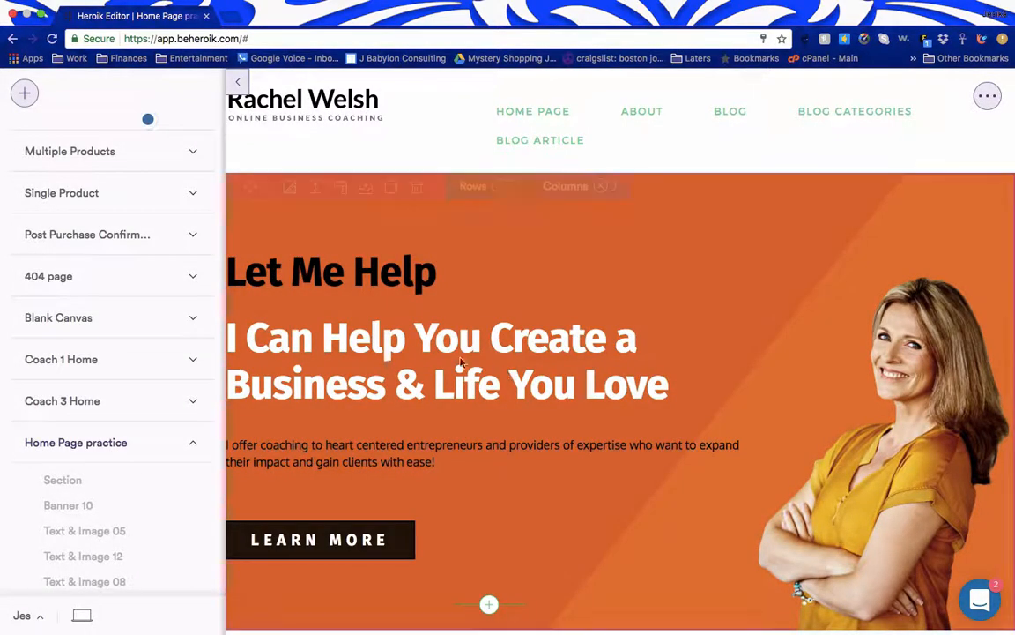
mouse_move(92, 453)
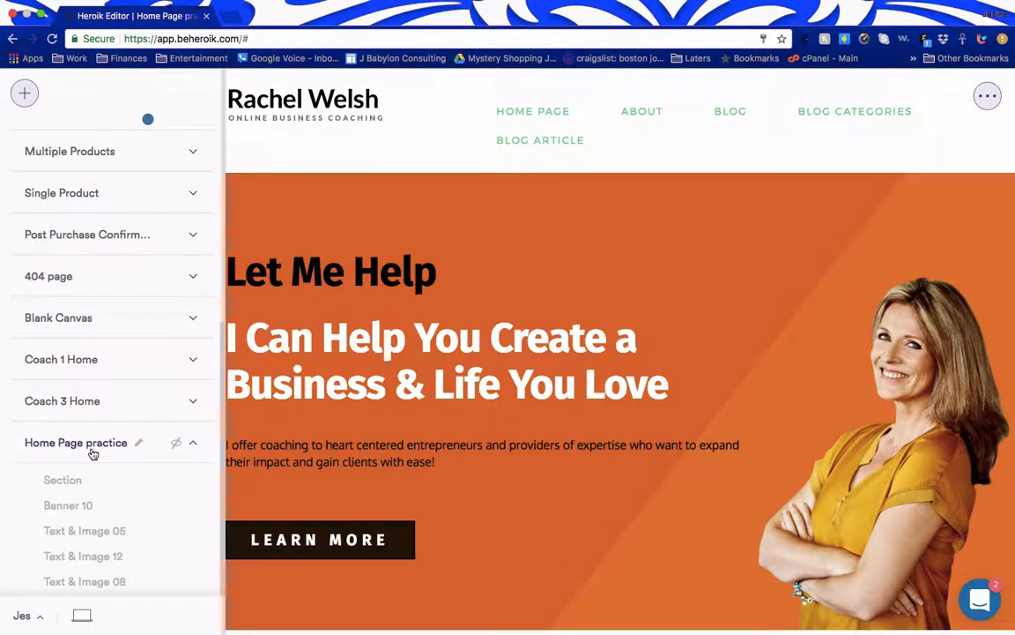
left_click(176, 443)
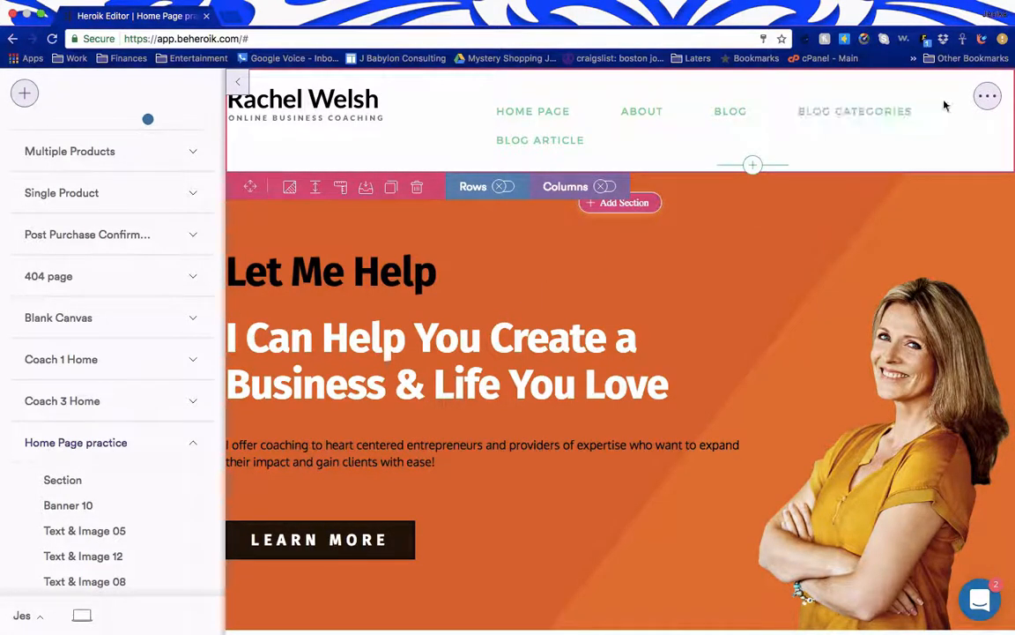
View the live version of the Home Page practice page in the browser, and return to the editor.
left_click(987, 95)
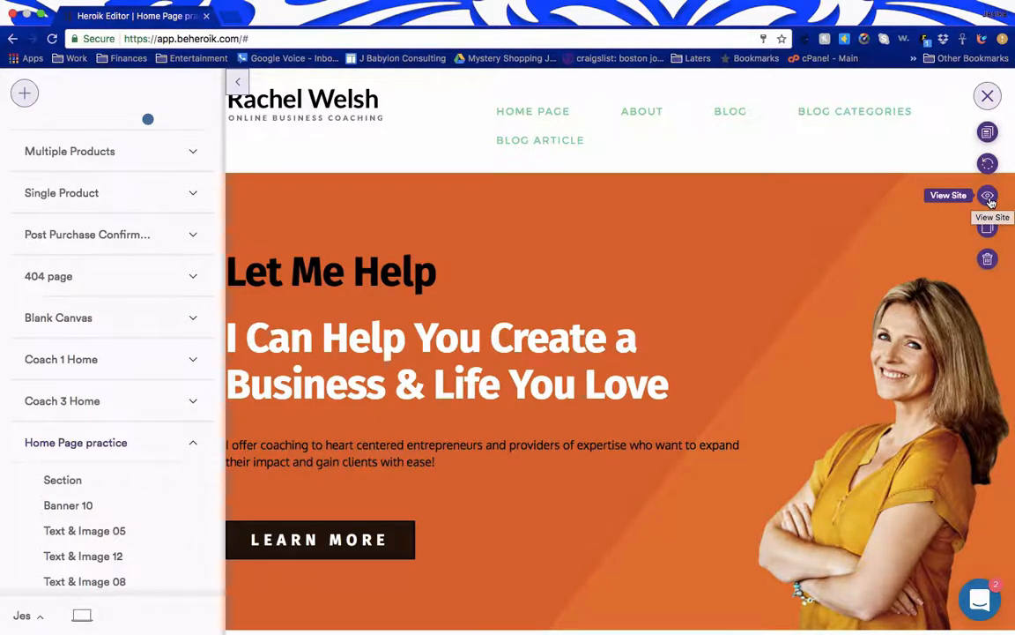
left_click(989, 200)
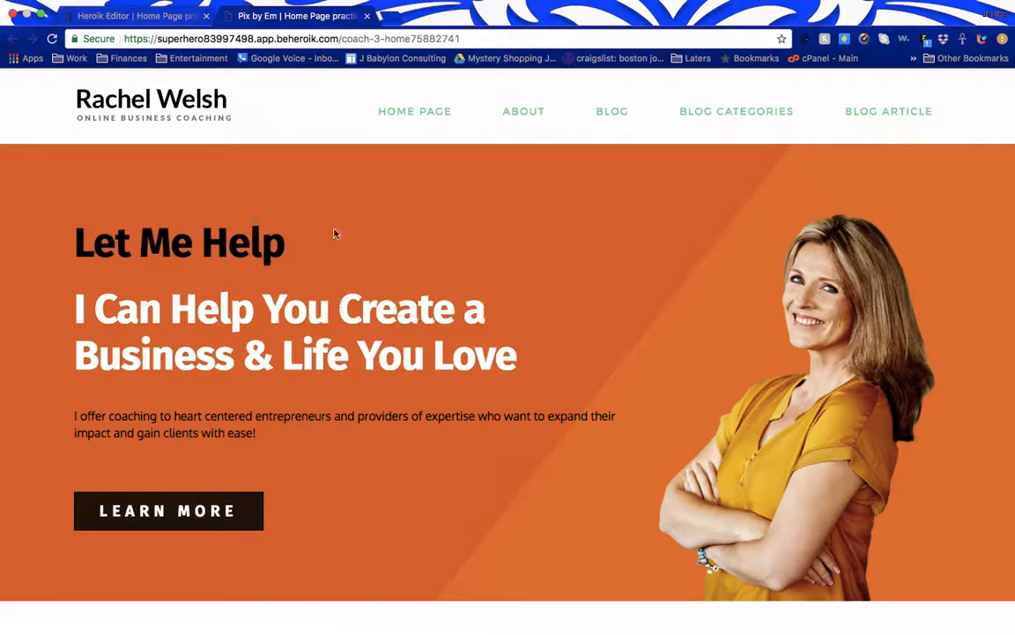
left_click(139, 15)
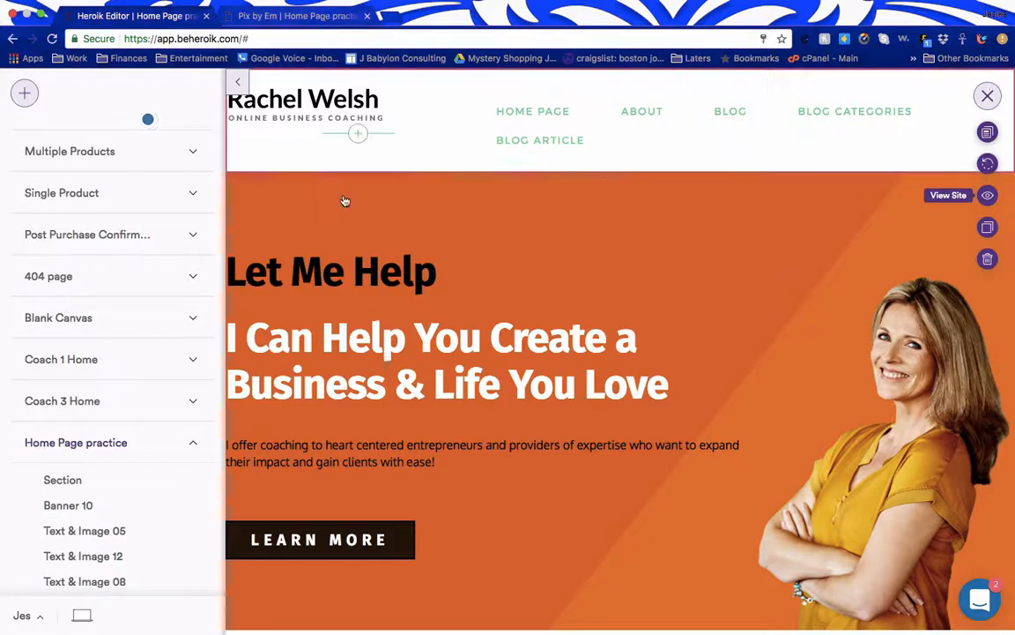
Set the font size of the banner headline "I Can Help You Create a Business & Life You Love" to 25.
mouse_move(349, 215)
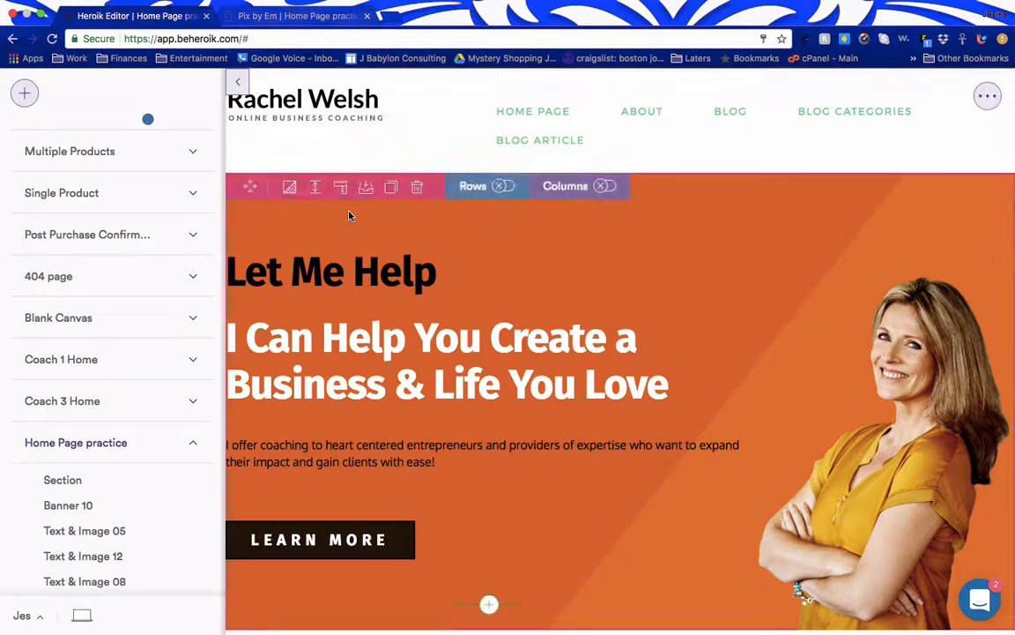
left_click(350, 342)
double_click(350, 342)
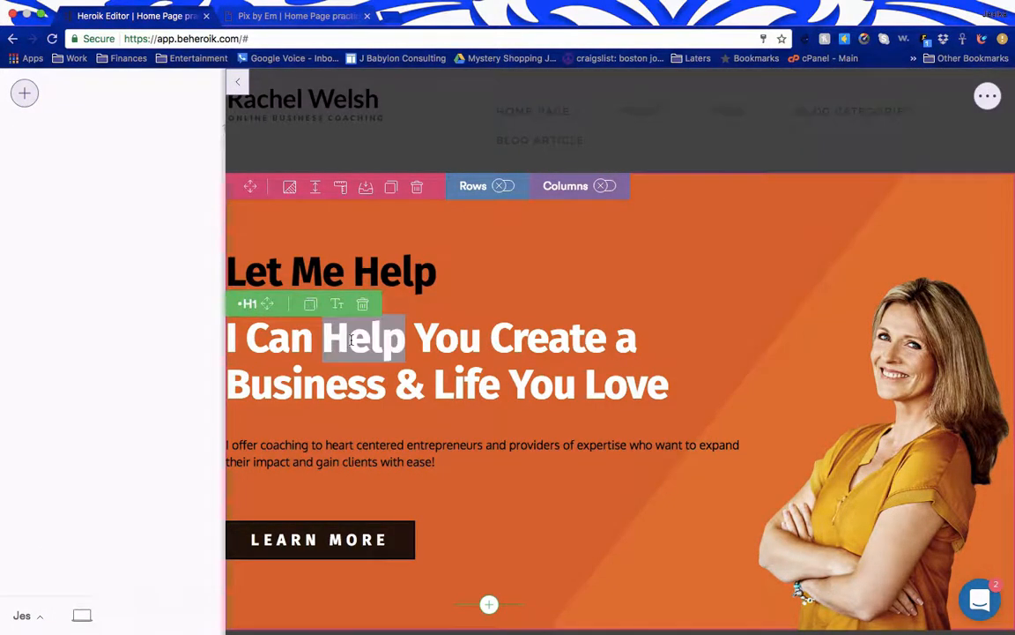
left_click(336, 303)
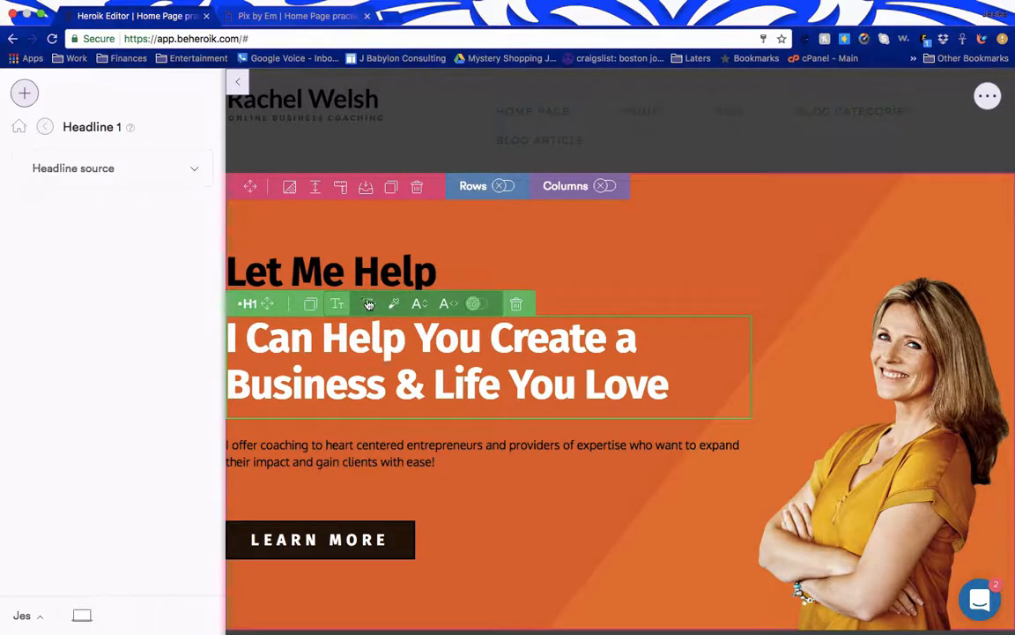
left_click(368, 303)
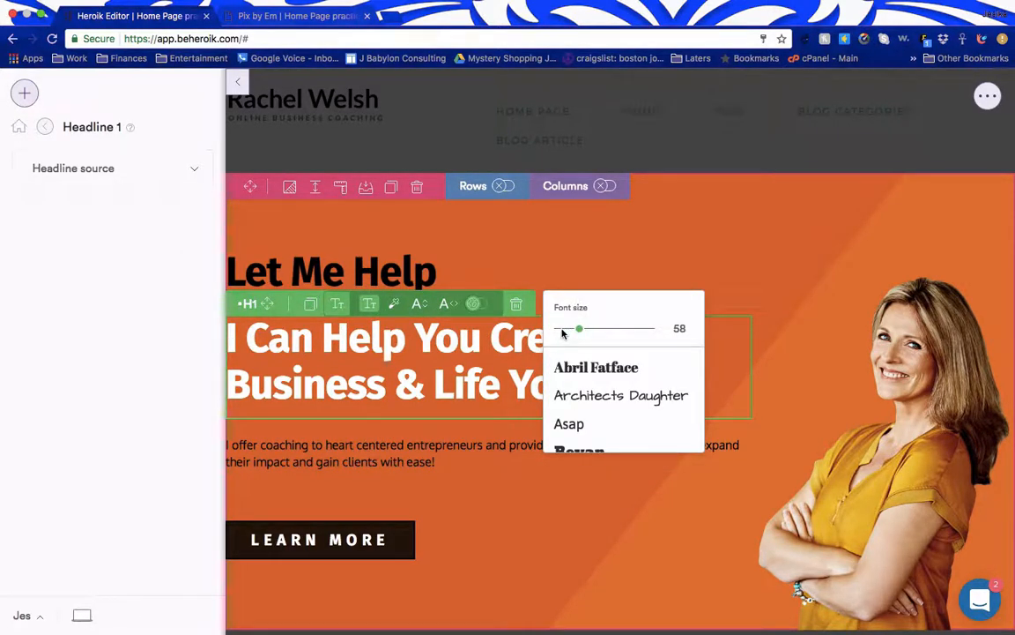
left_click(562, 332)
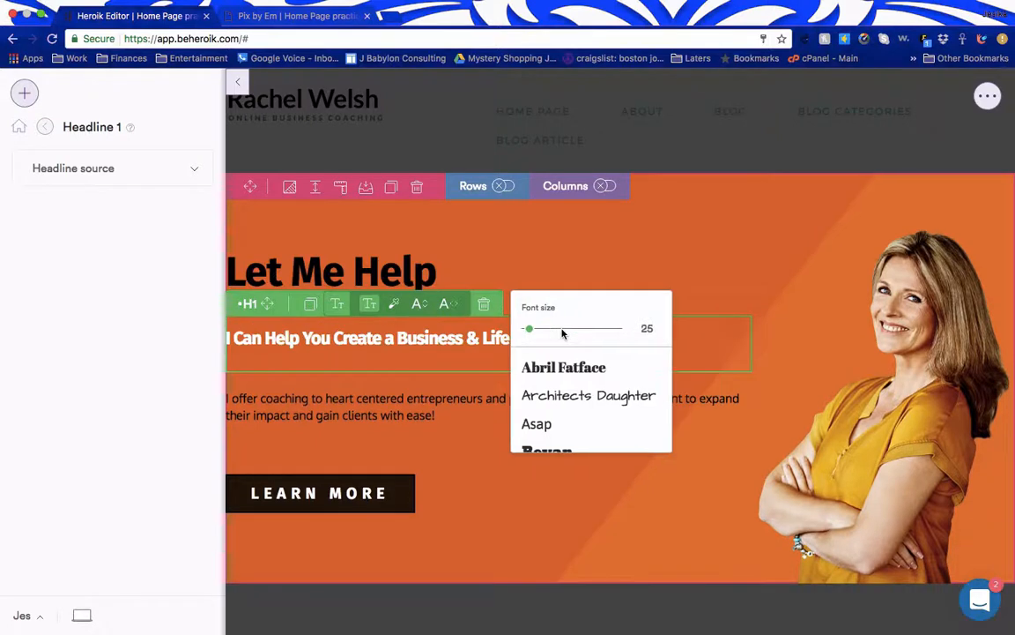
left_click(459, 363)
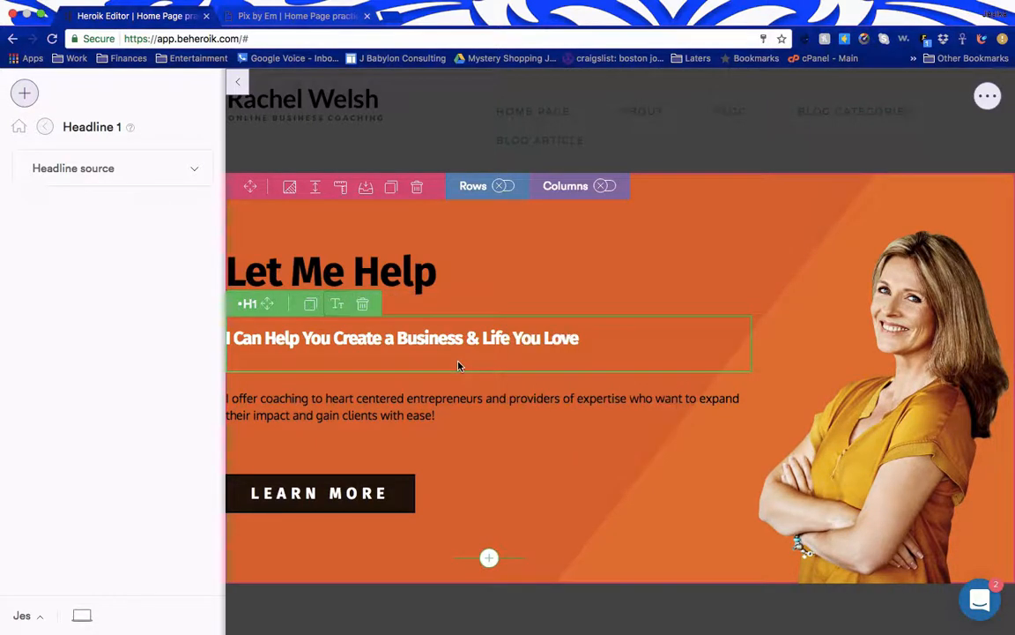
Reload the live page to check the resized banner headline, and return to the editor.
left_click(322, 18)
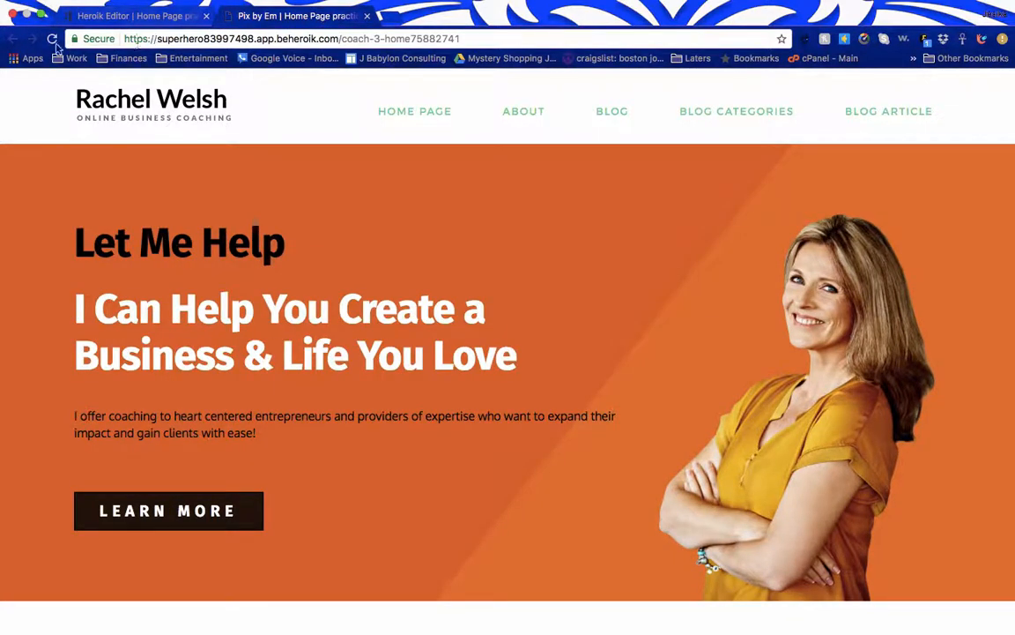
left_click(52, 38)
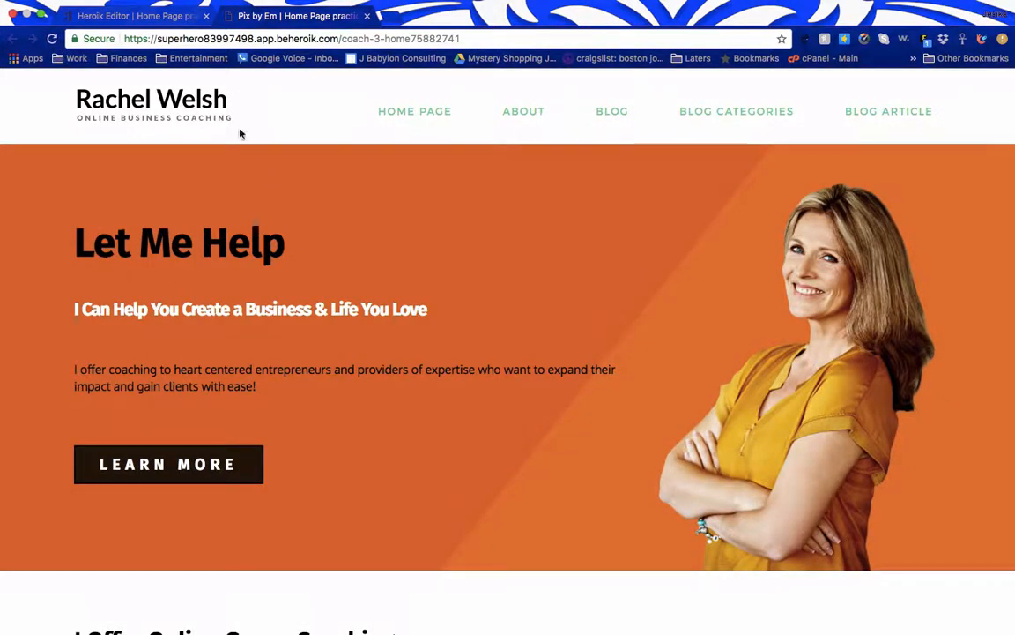
left_click(141, 17)
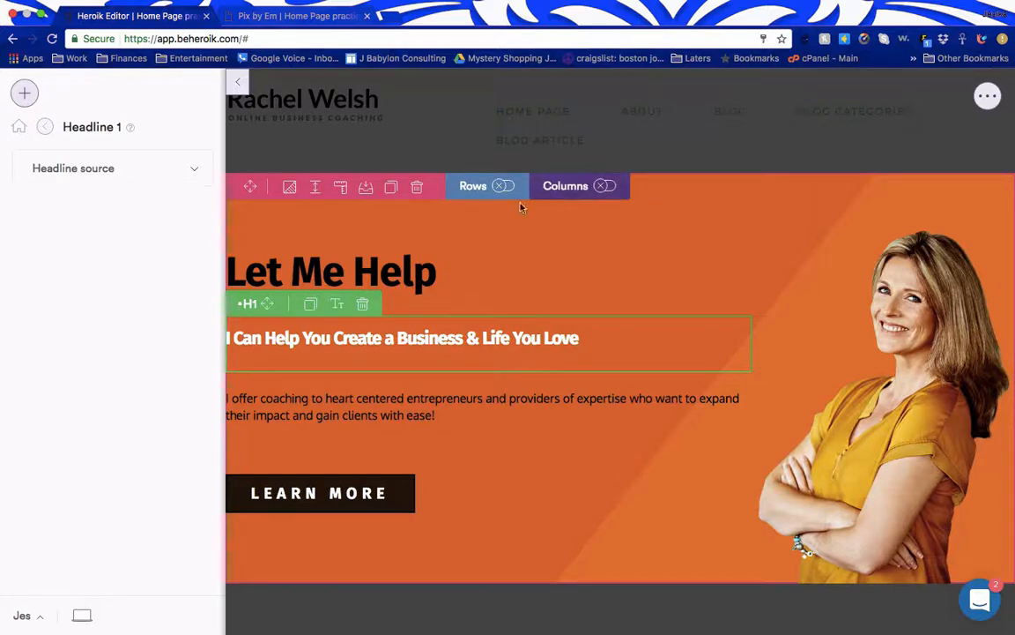
Compare the editor's full-width page view, with the sidebar collapsed, against the live page.
left_click(238, 89)
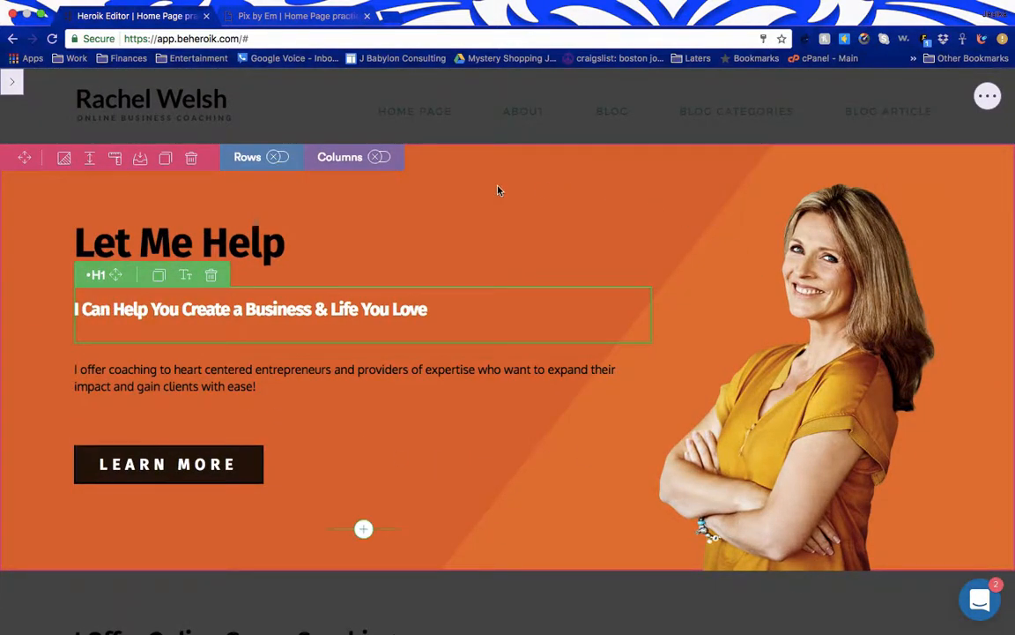
left_click(314, 19)
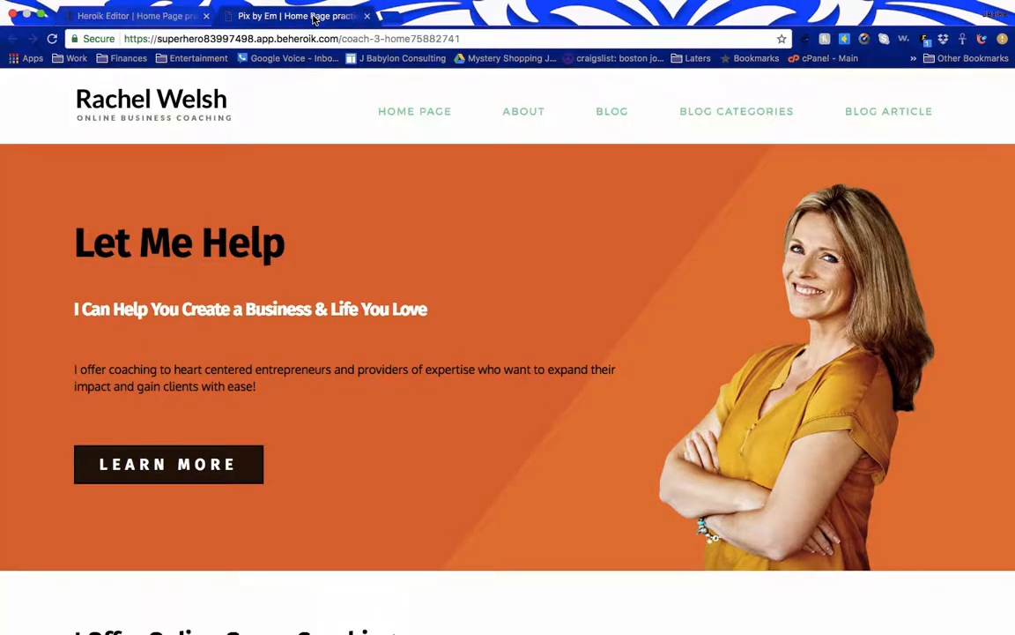
left_click(152, 17)
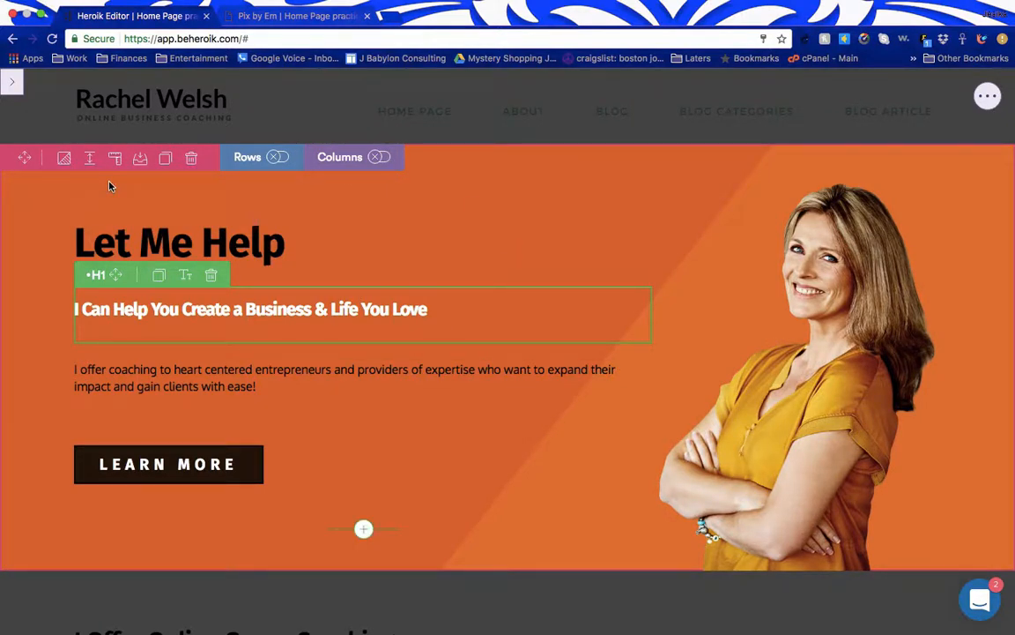
left_click(12, 86)
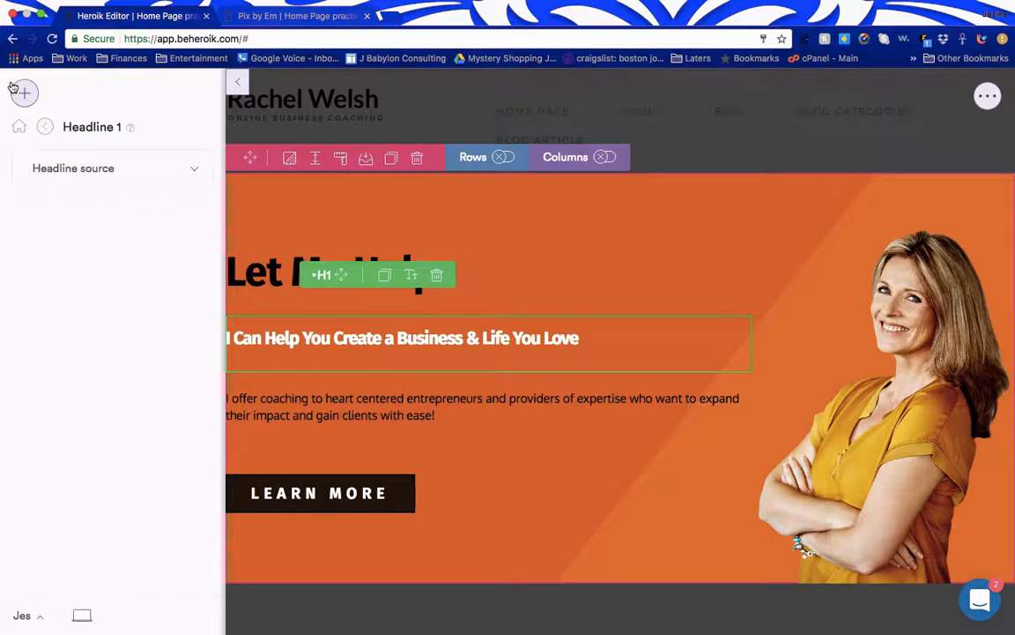
Leave the headline settings and duplicate the Home Page practice page.
left_click(19, 131)
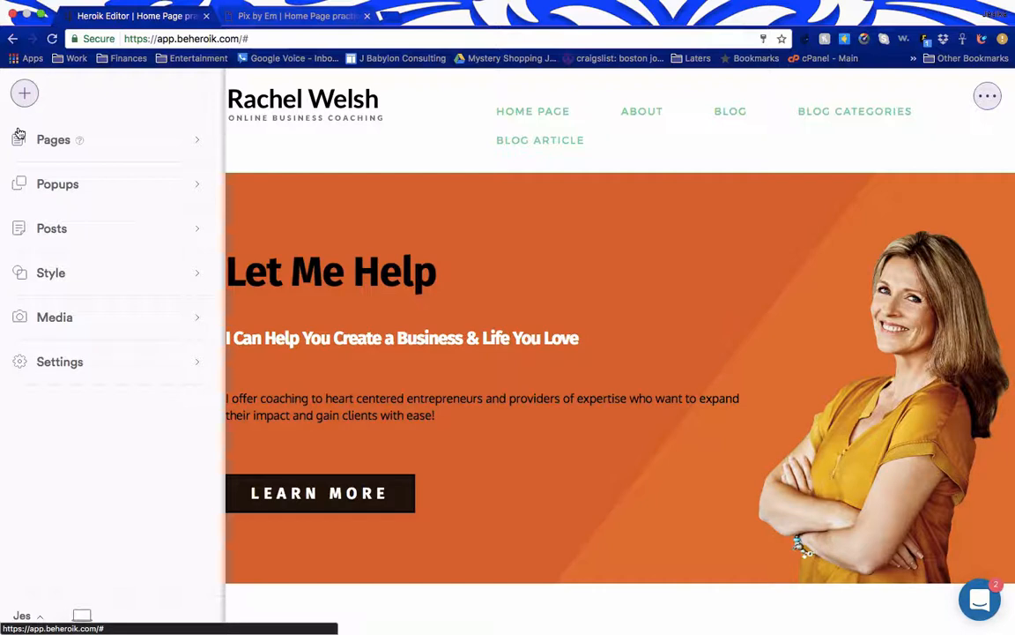
mouse_move(414, 190)
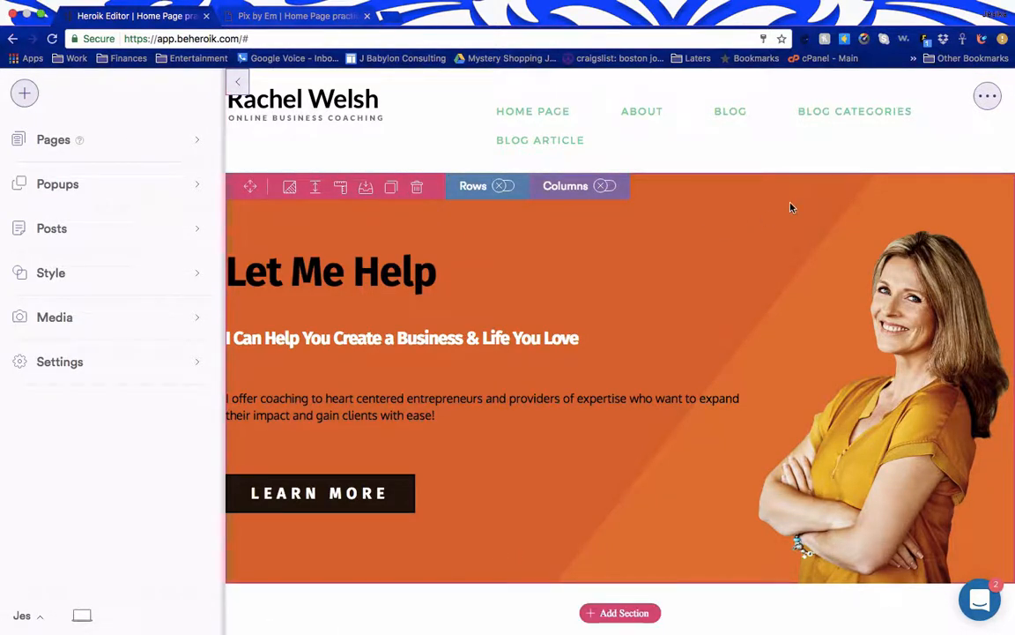
left_click(990, 97)
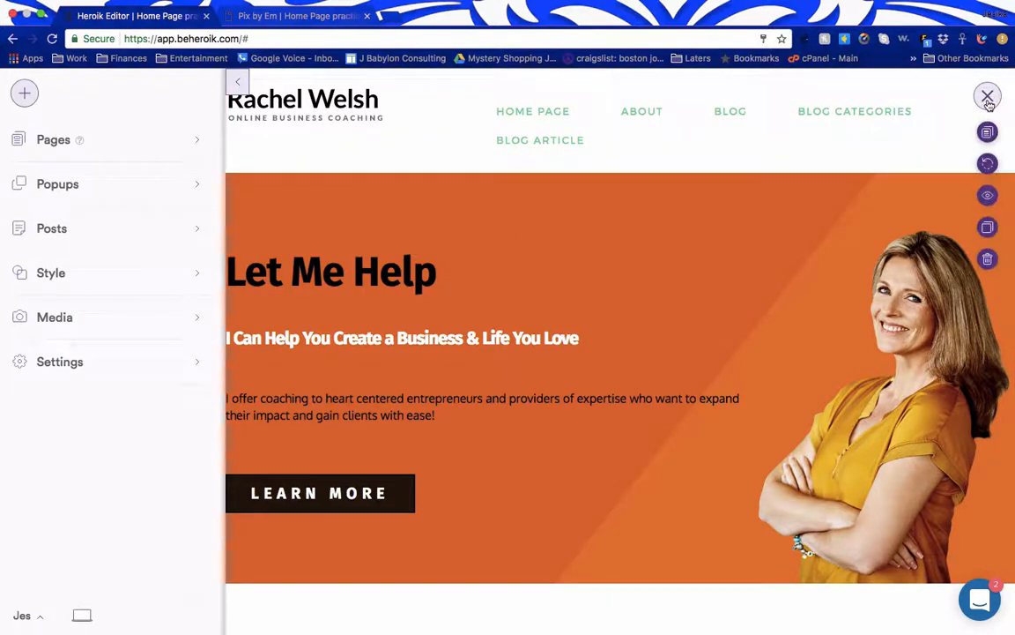
left_click(987, 229)
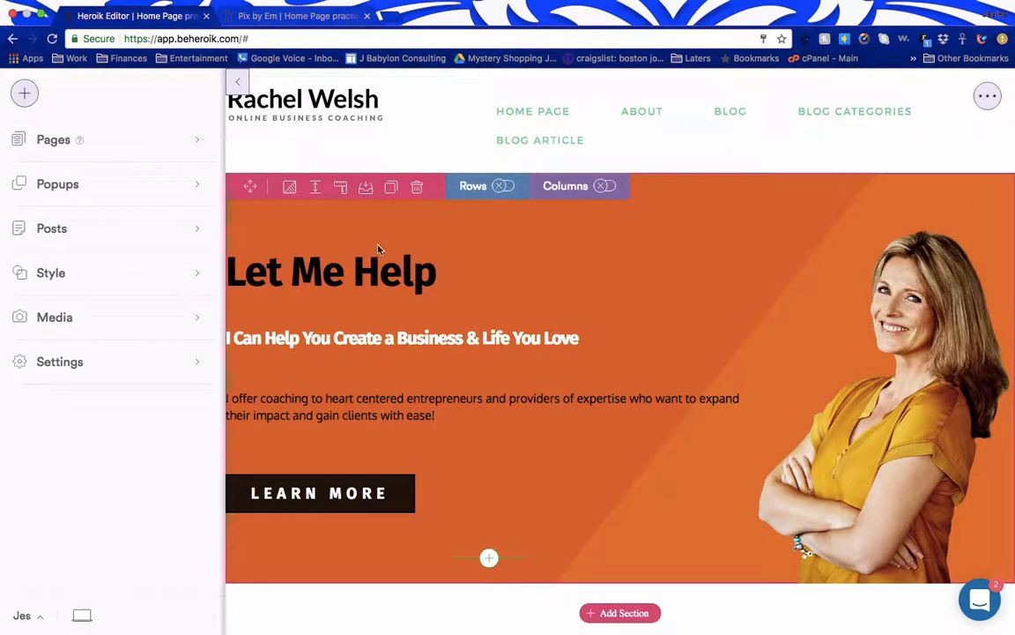
Find the duplicate of the Home Page practice page in the site's page list and open it.
left_click(54, 143)
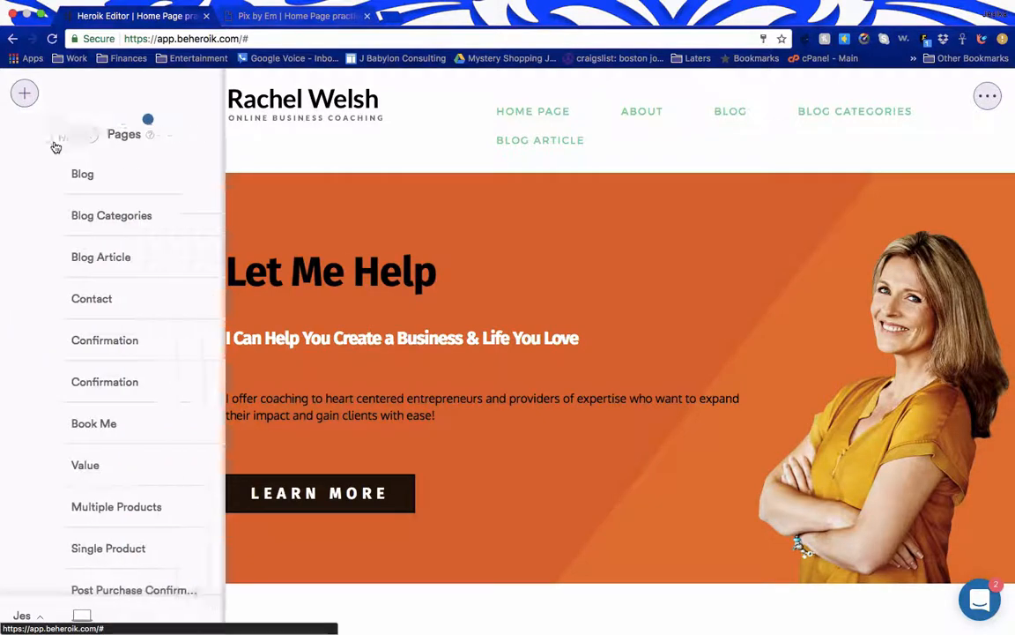
scroll(63, 311, "down", 10)
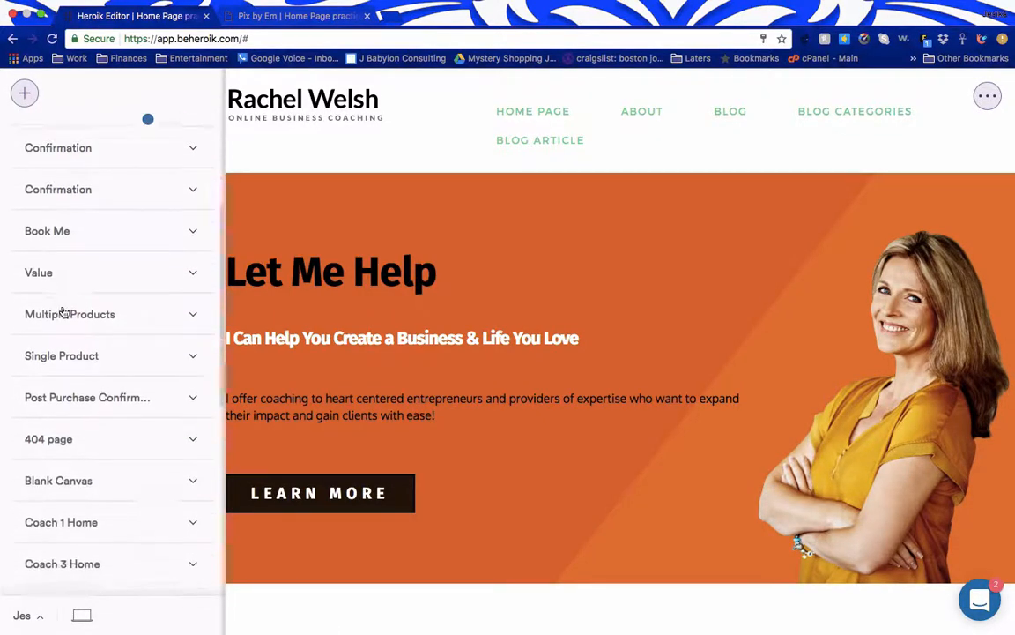
scroll(64, 311, "down", 5)
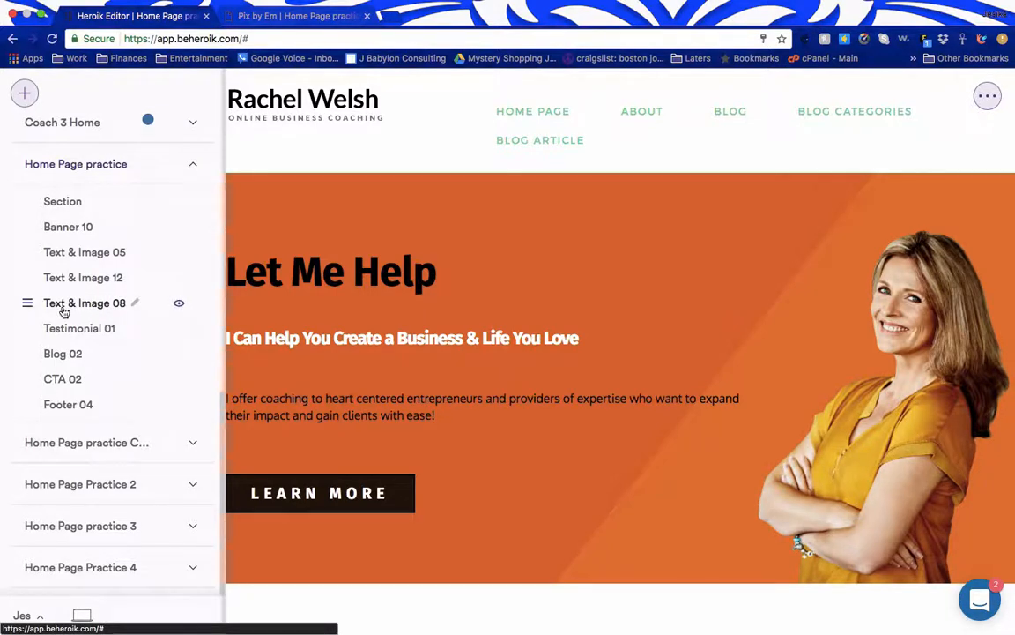
left_click(78, 449)
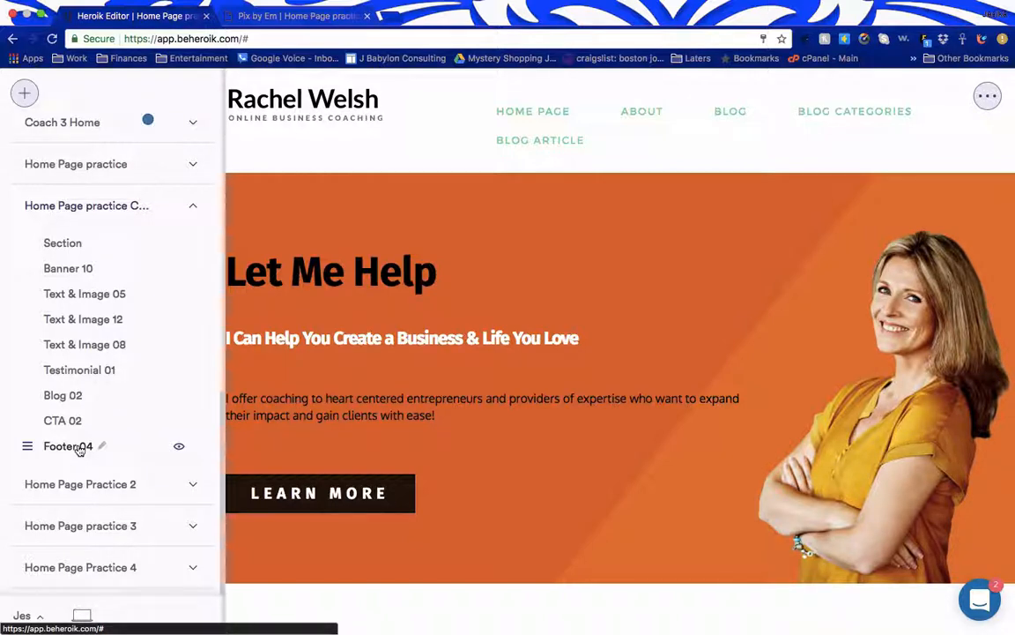
left_click(135, 208)
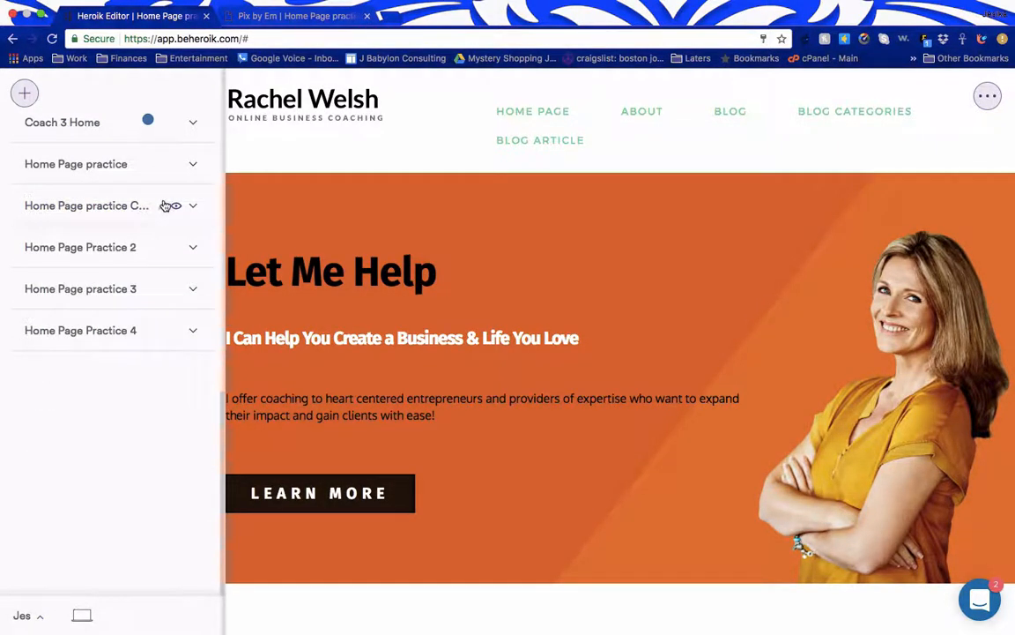
Rename the duplicated Home Page practice page as Home.
left_click(165, 209)
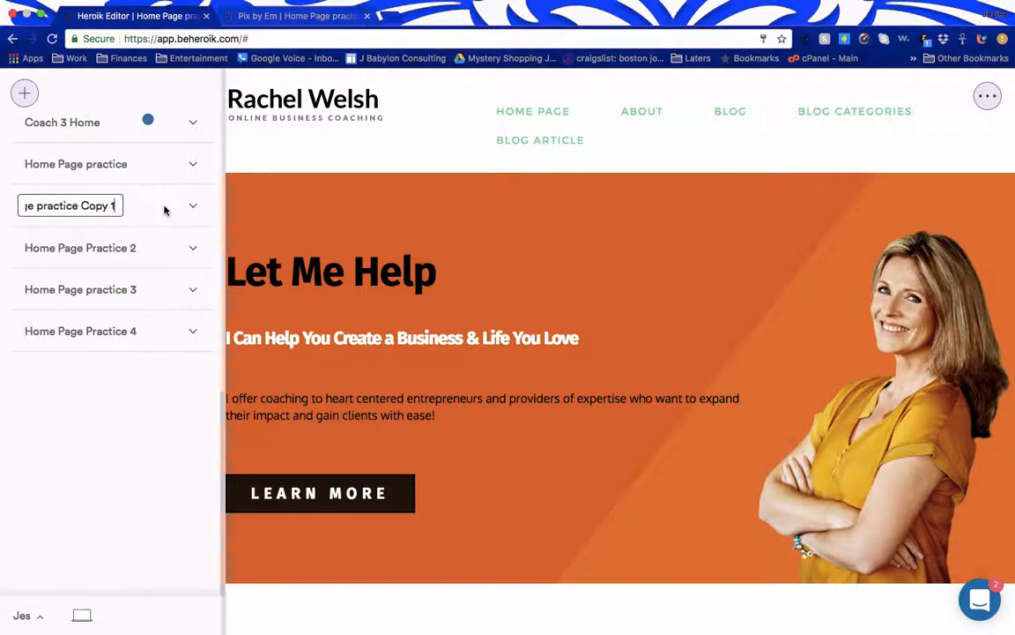
key("BackSpace")
key("BackSpace")
key("BackSpace")
key("BackSpace")
key("BackSpace")
key("BackSpace")
key("BackSpace")
key("BackSpace")
key("BackSpace")
key("BackSpace")
key("BackSpace")
key("BackSpace")
key("BackSpace")
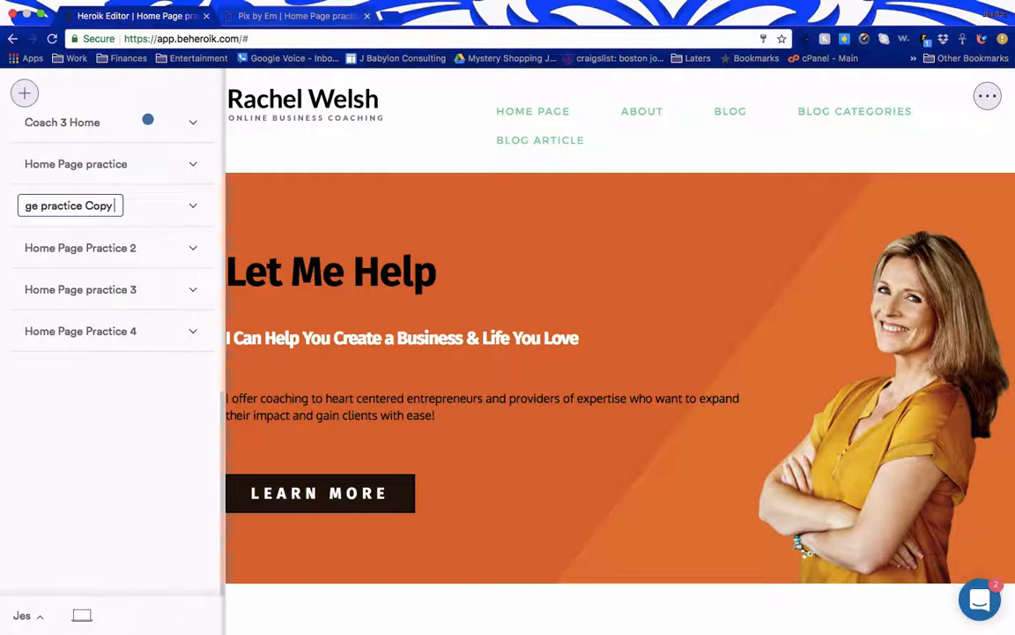
key("BackSpace")
key("BackSpace")
key("BackSpace")
key("BackSpace")
key("BackSpace")
key("BackSpace")
key("BackSpace")
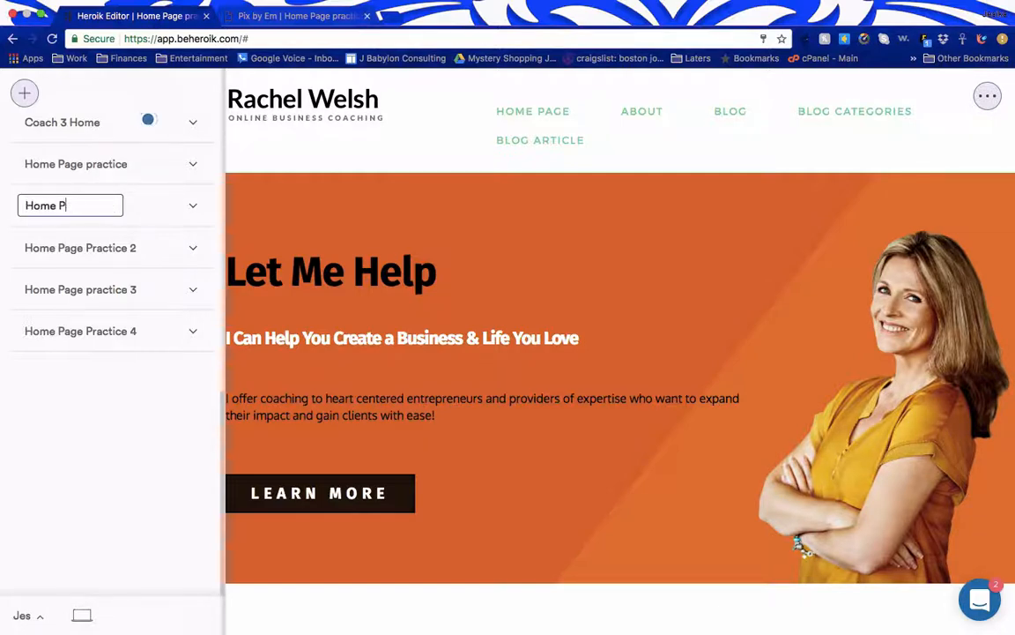
key("Return")
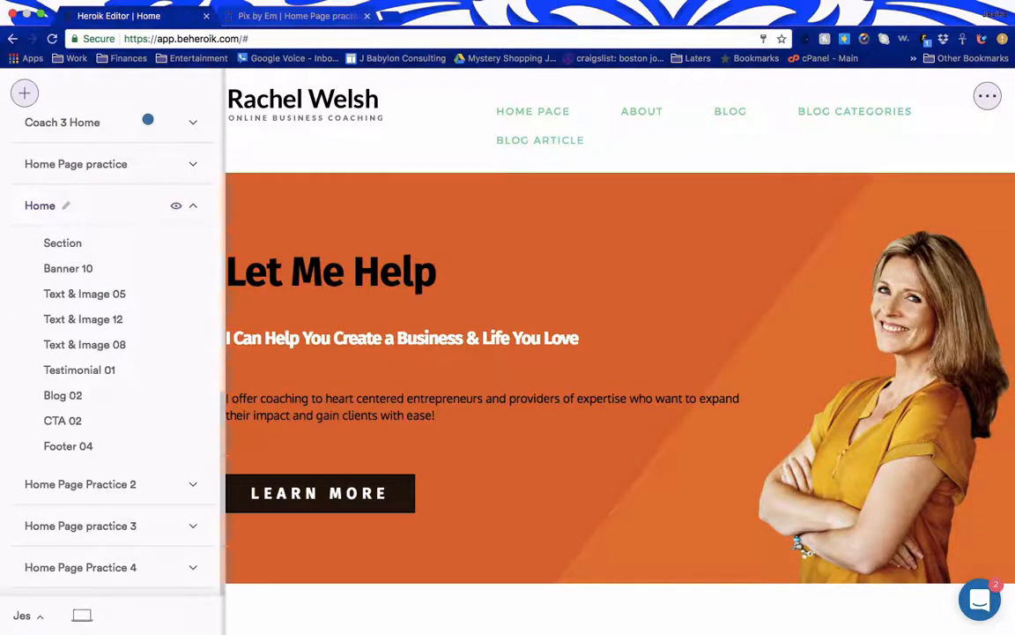
mouse_move(503, 201)
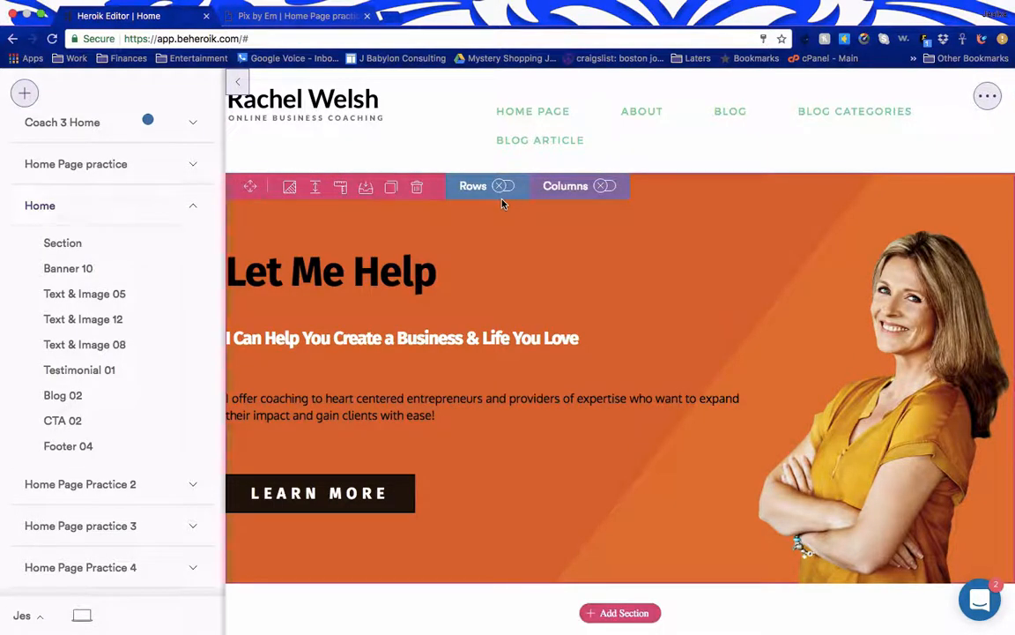